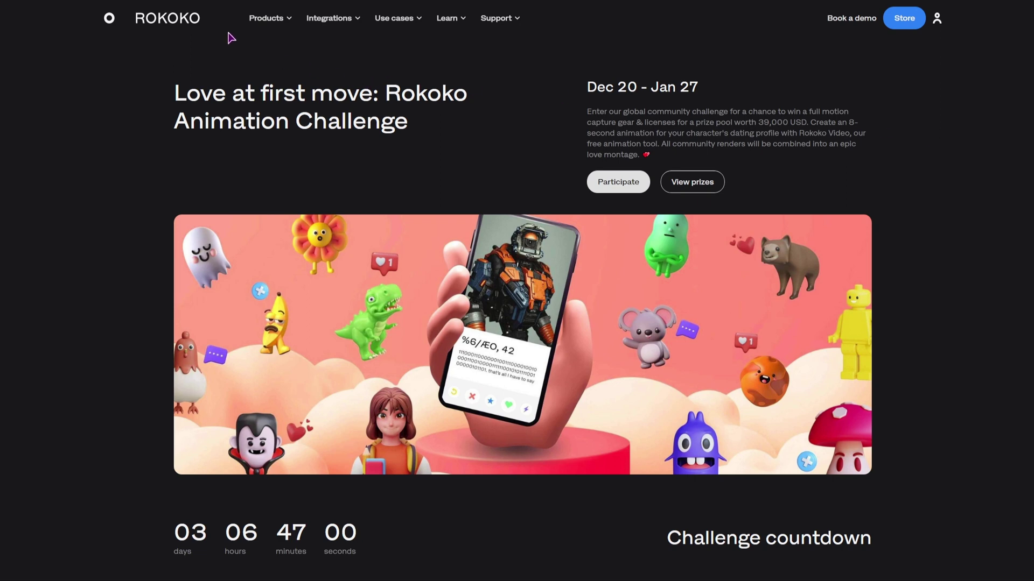
# Open the Rokoko Video page from the Products menu and start its free trial.
pyautogui.moveTo(276, 24)
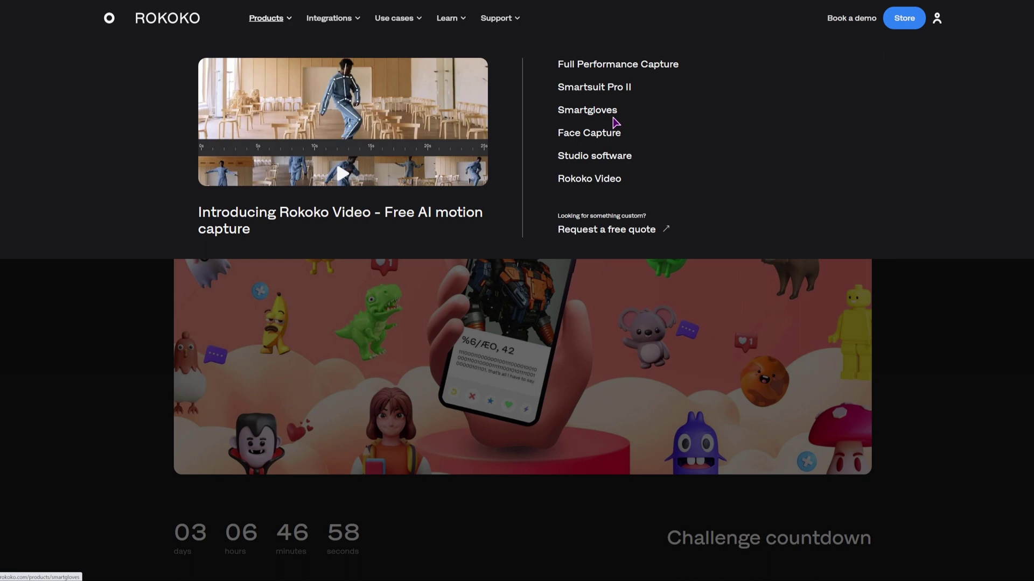
pyautogui.click(598, 185)
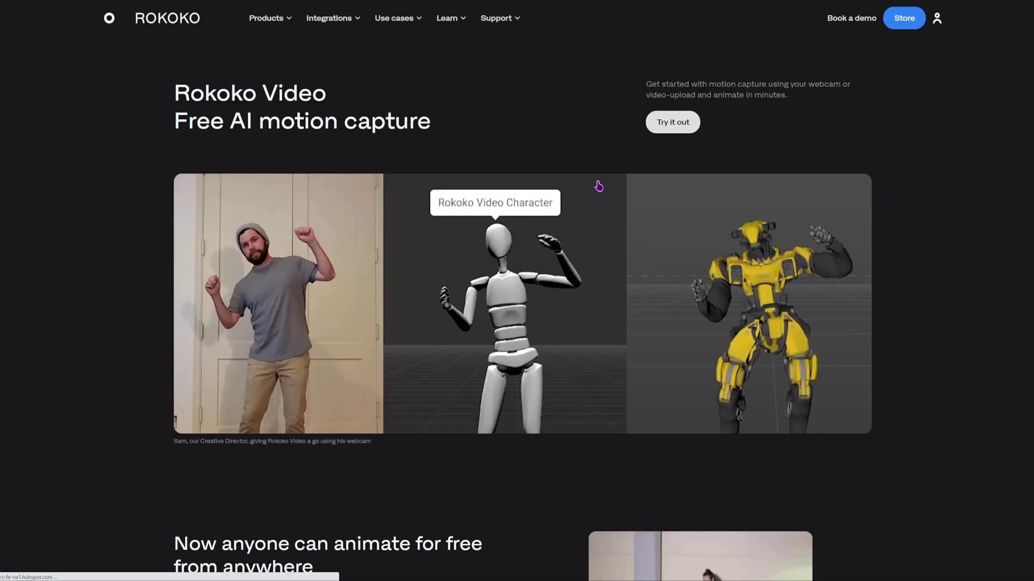
pyautogui.scroll(-8, 246, 264)
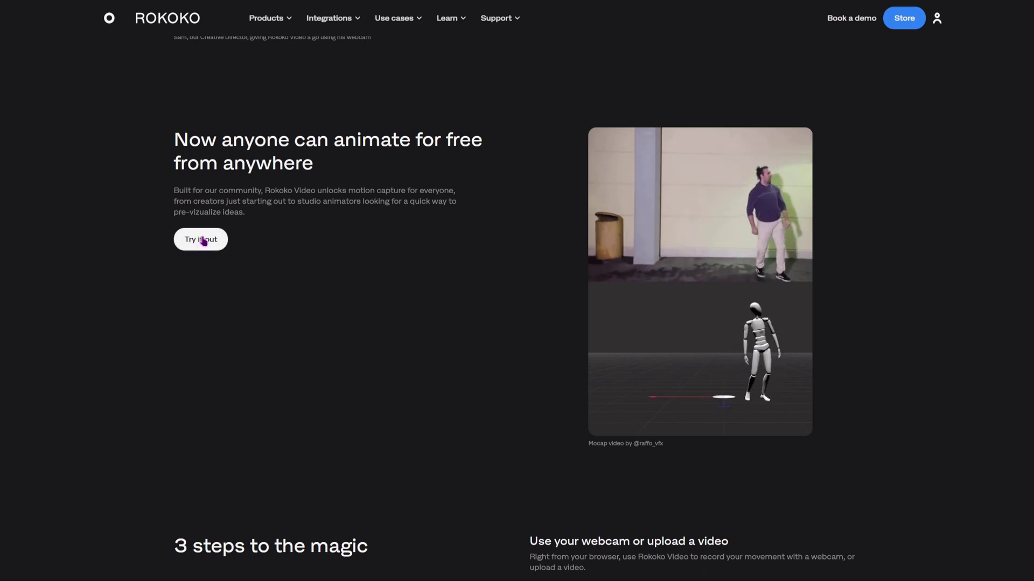
pyautogui.click(201, 237)
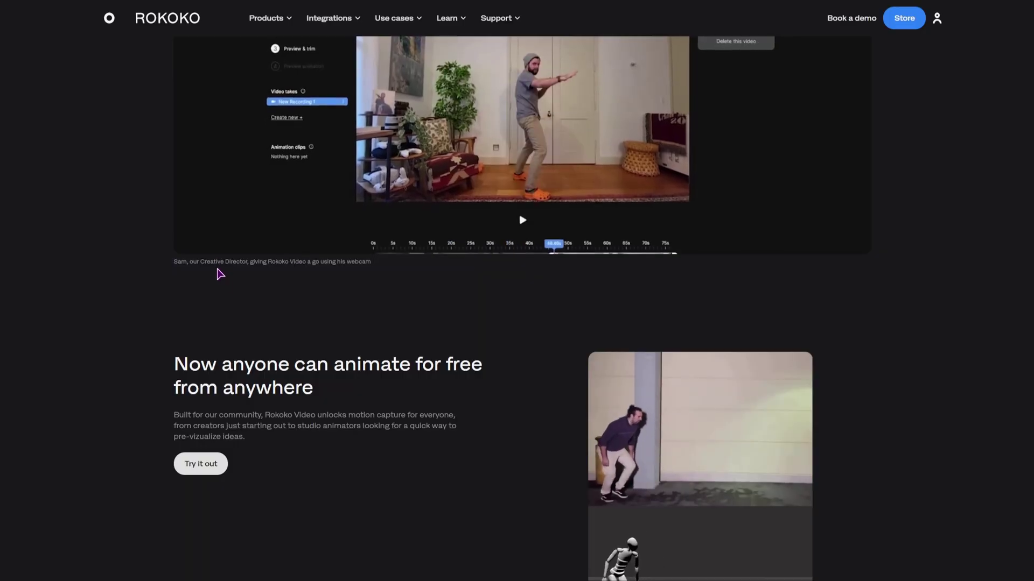
# Open the Blender page from the Integrations menu on the Rokoko website.
pyautogui.scroll(3, 228, 296)
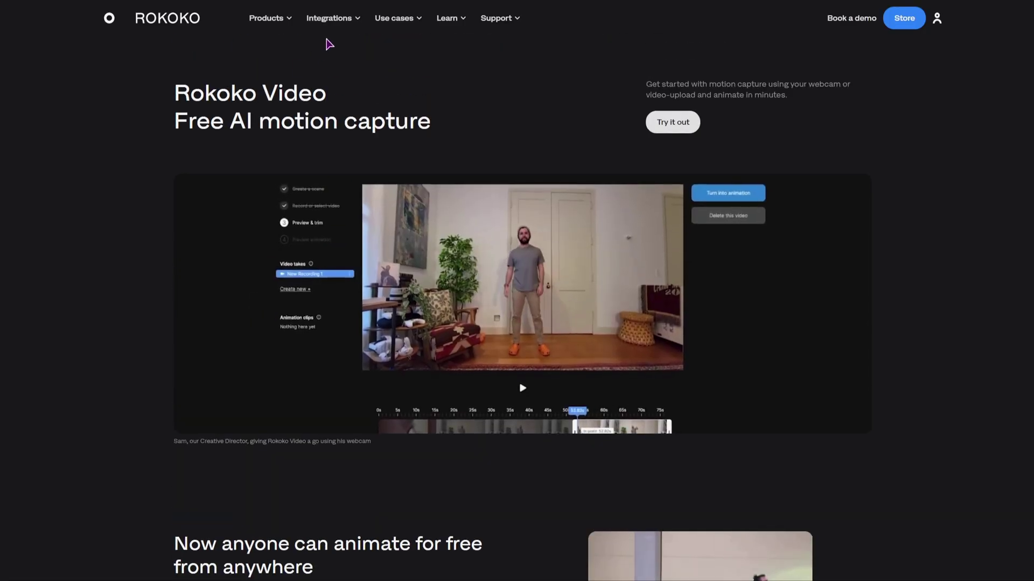
pyautogui.moveTo(330, 20)
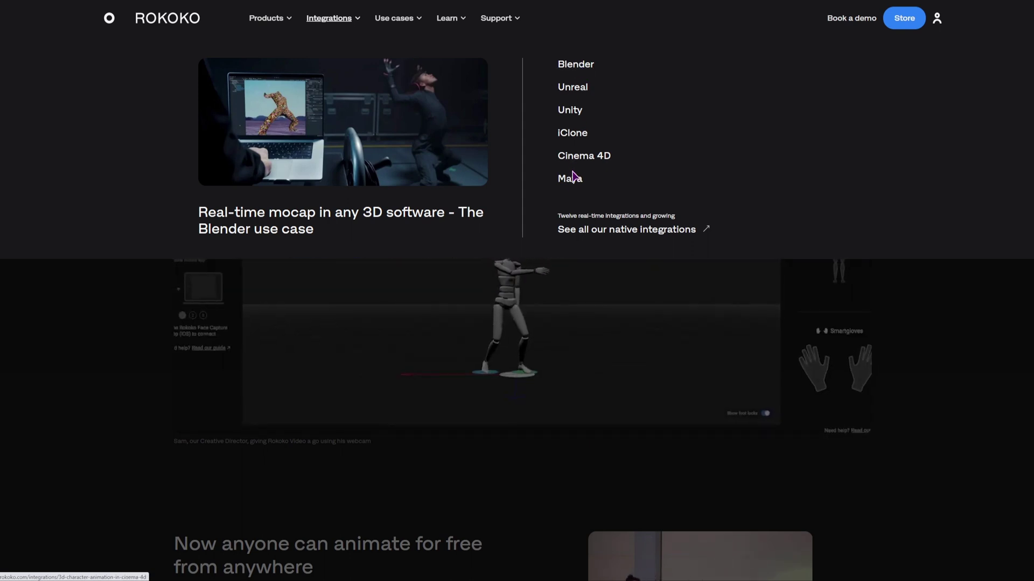
pyautogui.click(587, 68)
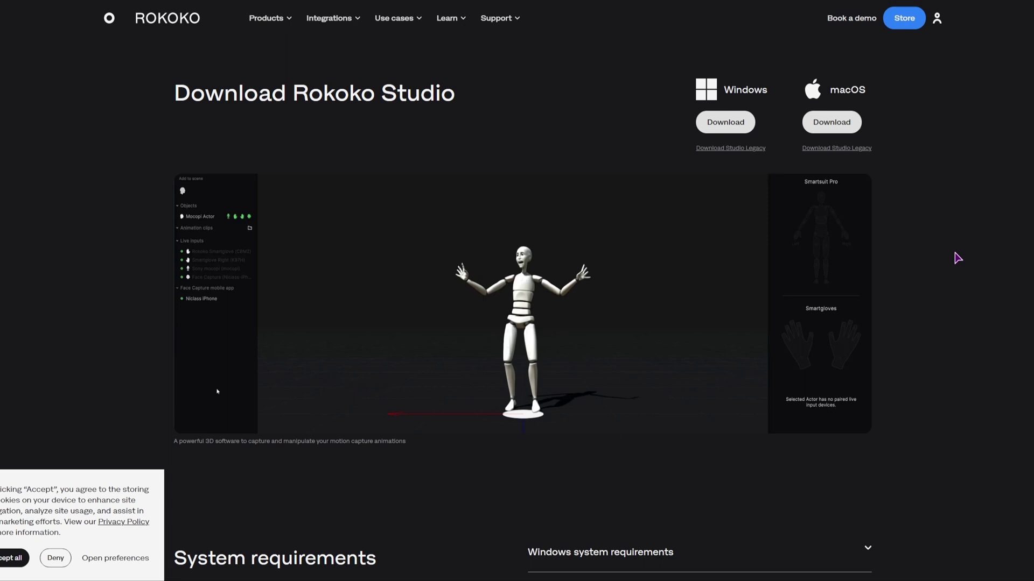
# Expand and collapse the Windows system requirements, then scroll further down the page.
pyautogui.scroll(-6, 957, 258)
pyautogui.click(868, 191)
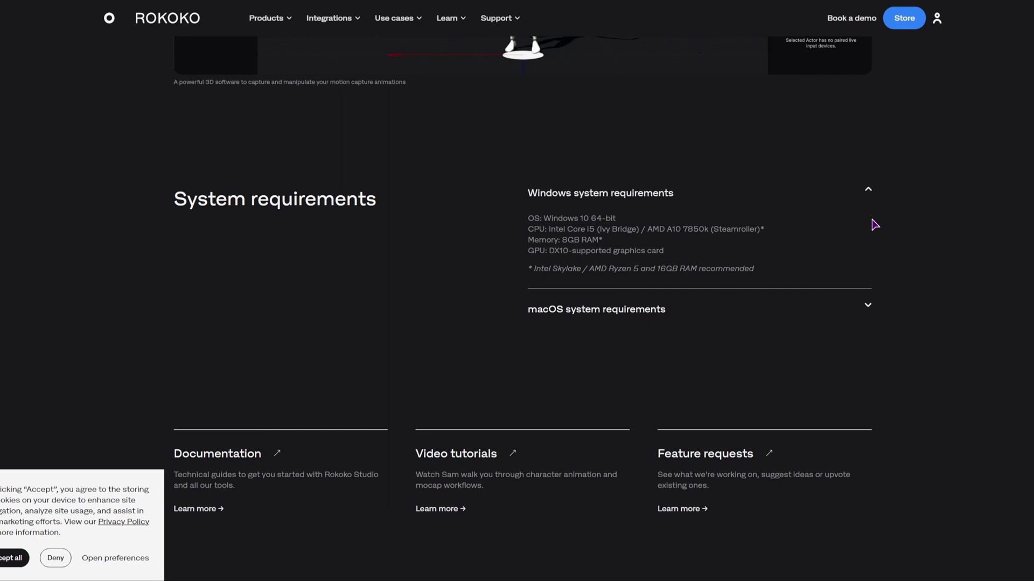
pyautogui.click(869, 194)
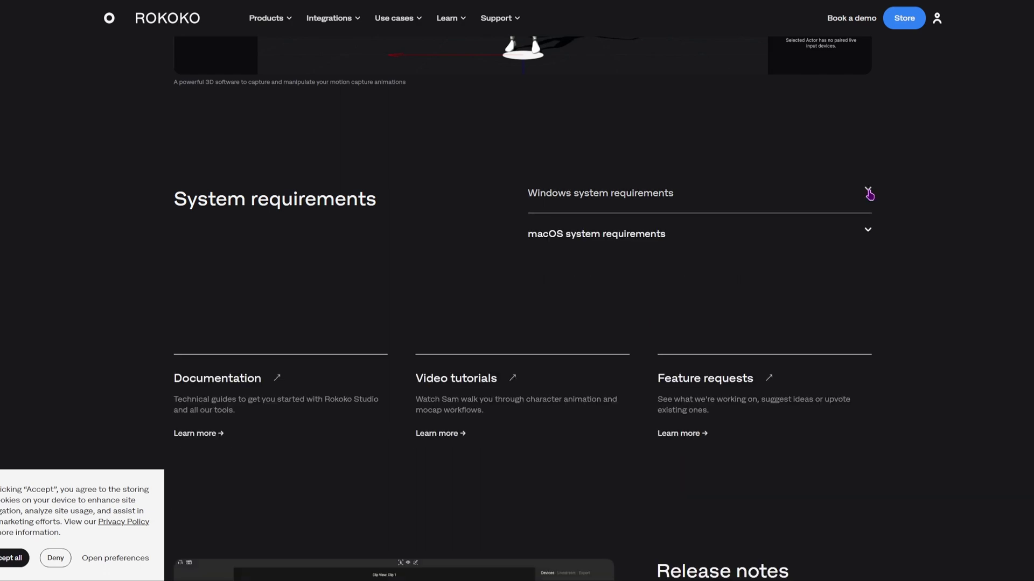
pyautogui.scroll(-8, 886, 205)
pyautogui.scroll(-5, 887, 209)
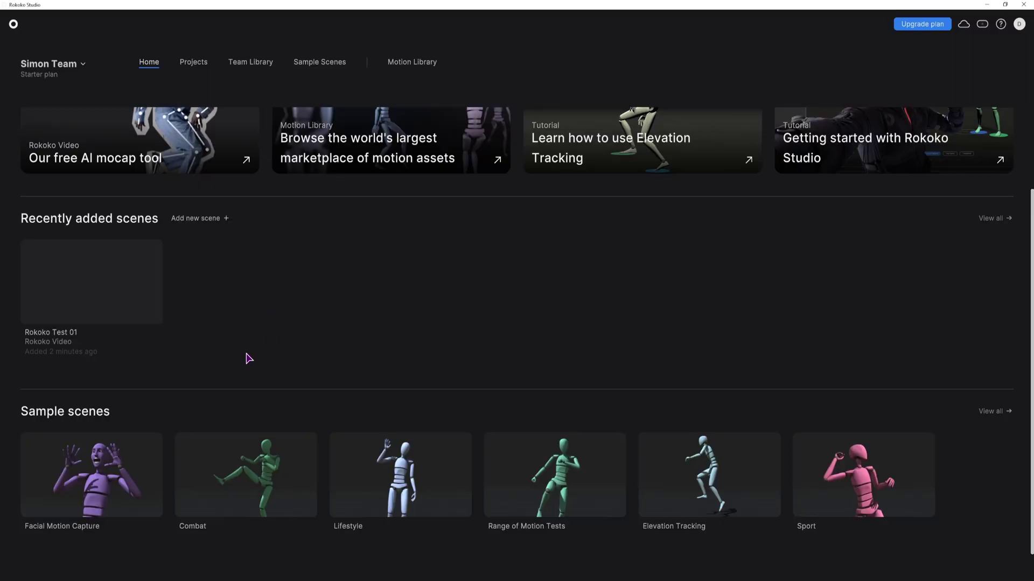
# Open the New Recording 1 clip from the Rokoko Test 01 scene.
pyautogui.scroll(2, 217, 383)
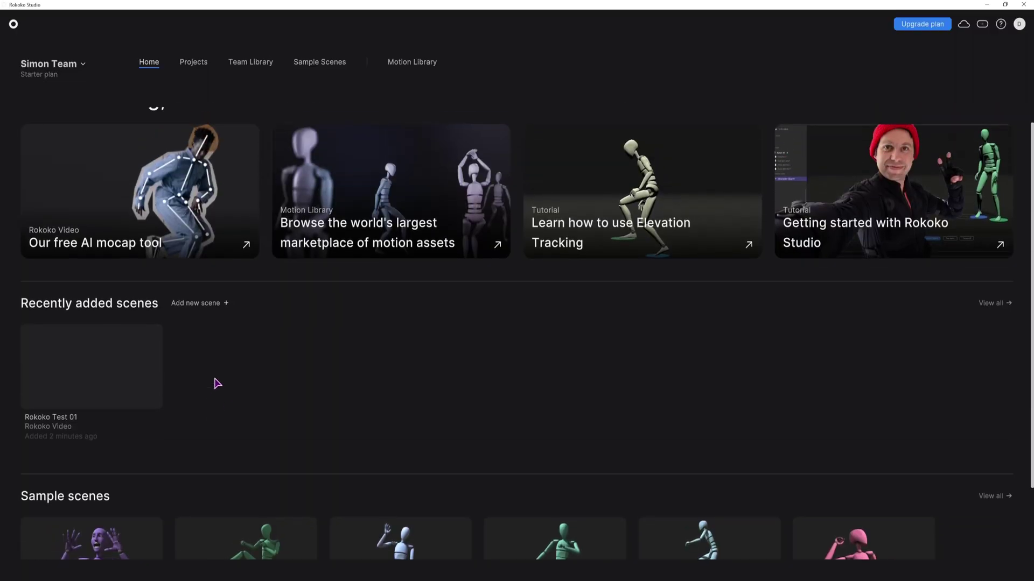
pyautogui.scroll(1, 217, 383)
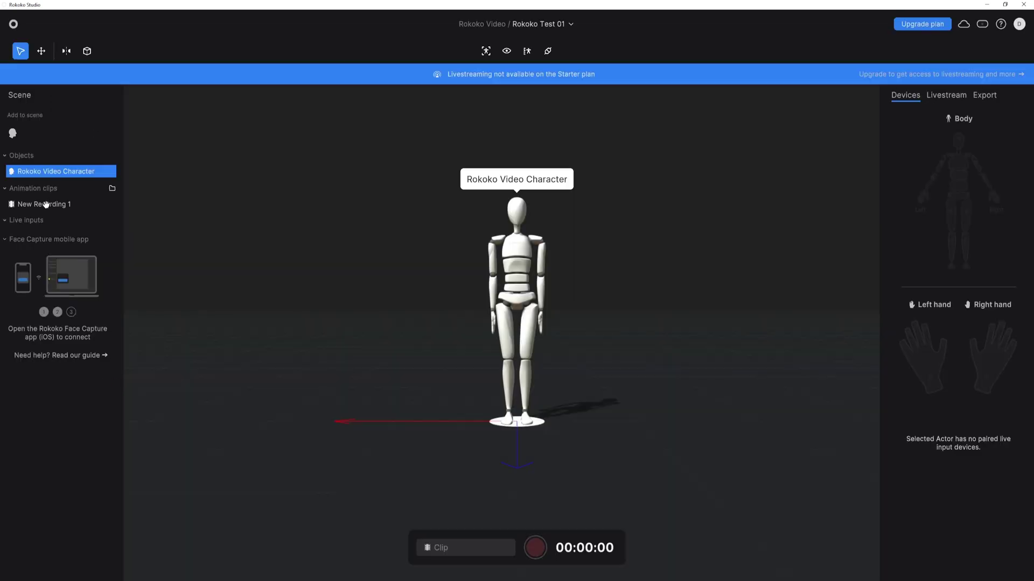
pyautogui.click(43, 204)
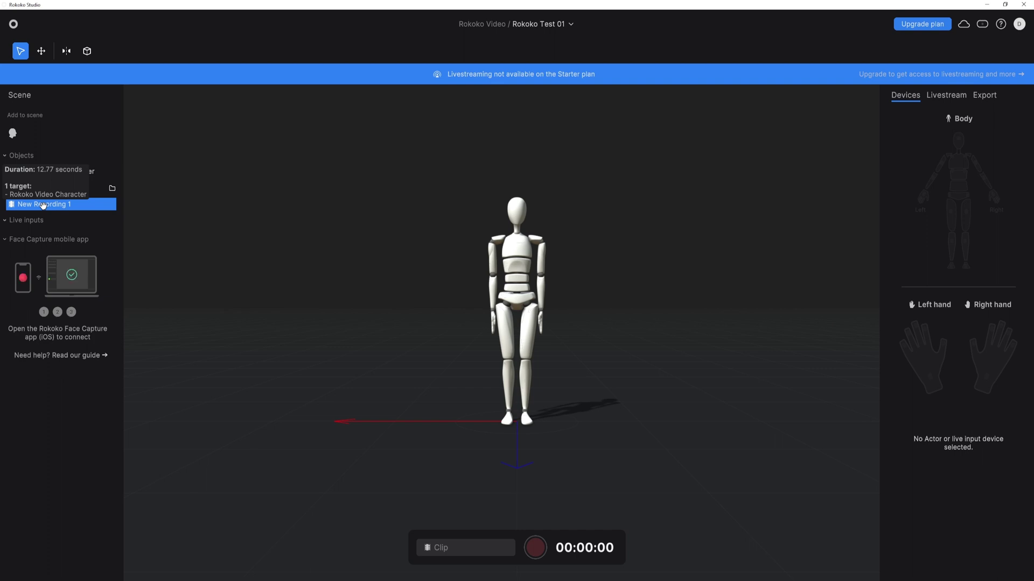
pyautogui.doubleClick(43, 204)
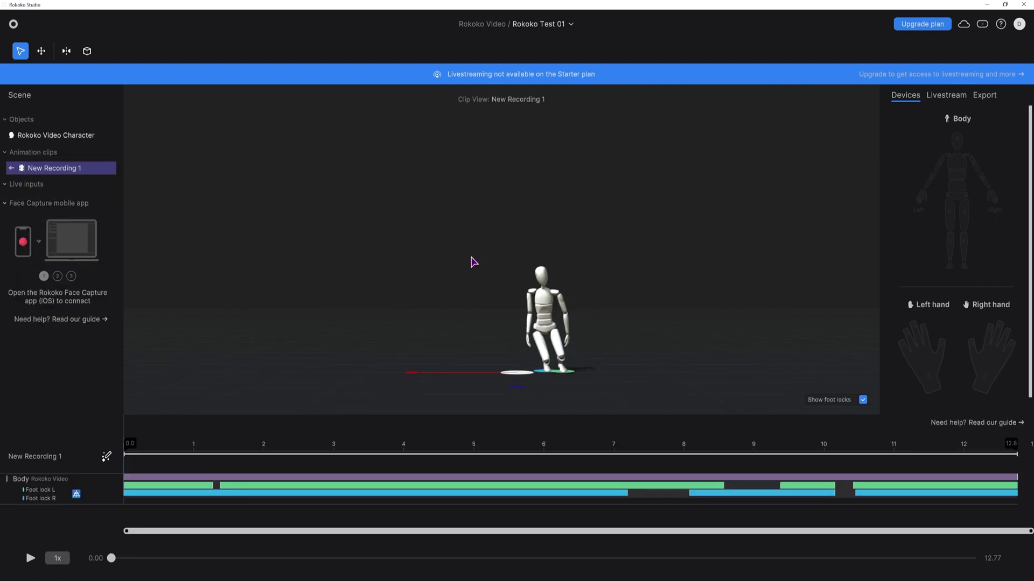
# Play and stop the clip's animation, then select the Rokoko Video Character for export.
pyautogui.click(31, 558)
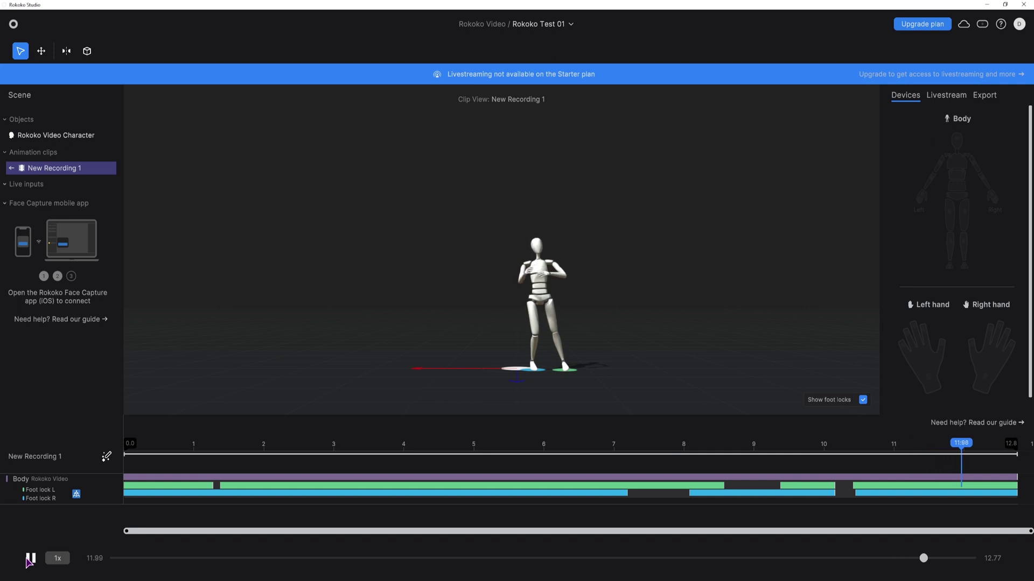
pyautogui.click(30, 559)
pyautogui.click(544, 302)
pyautogui.click(985, 96)
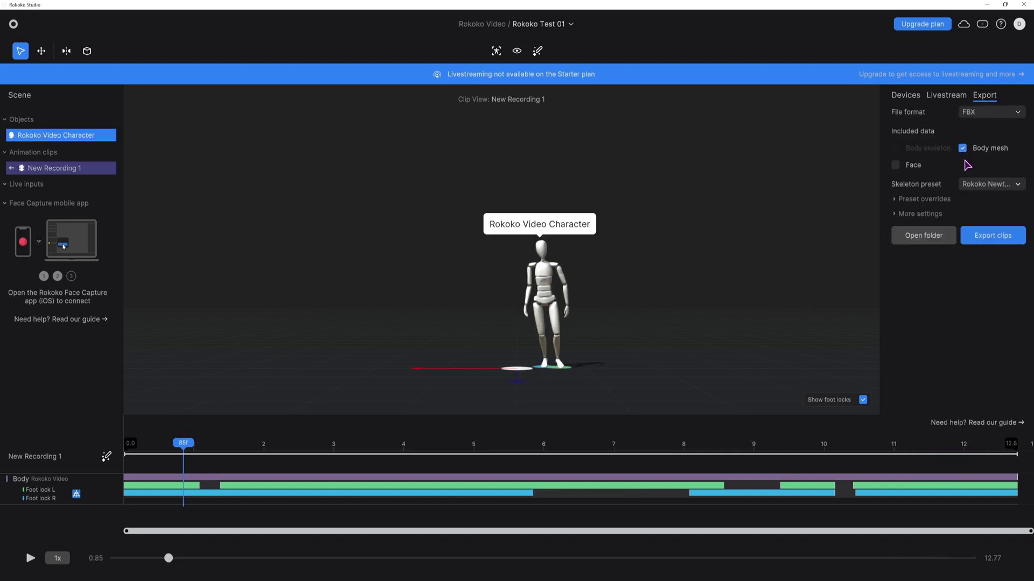
# Override the reference pose to Straight Pose and export the clip as FBX.
pyautogui.click(895, 199)
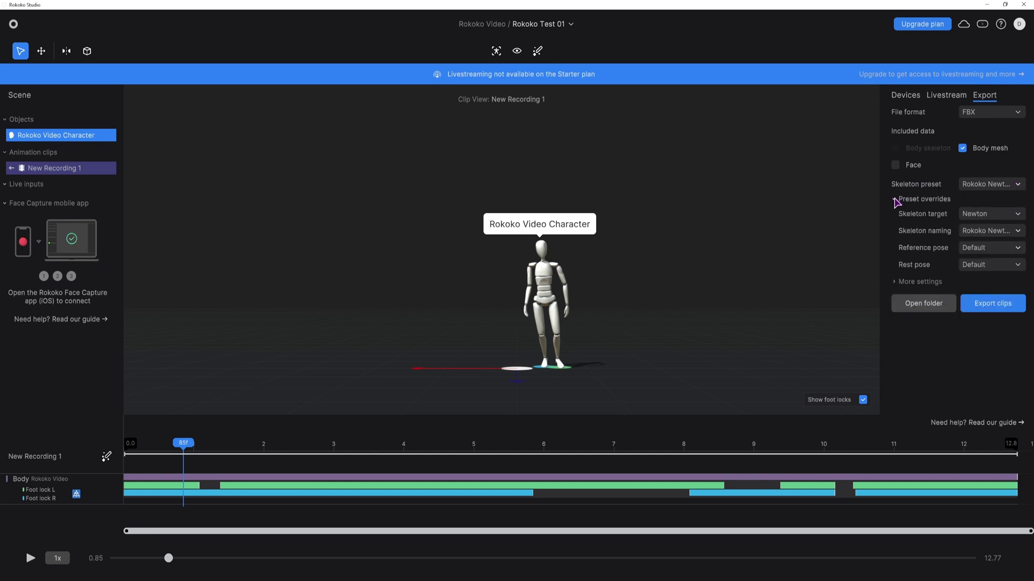
pyautogui.click(1018, 248)
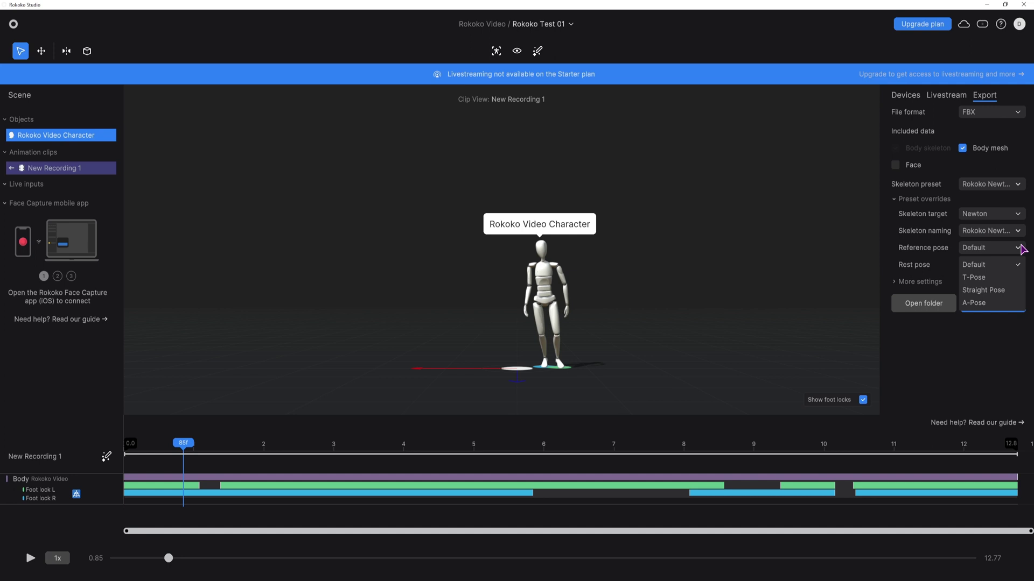
pyautogui.click(1021, 250)
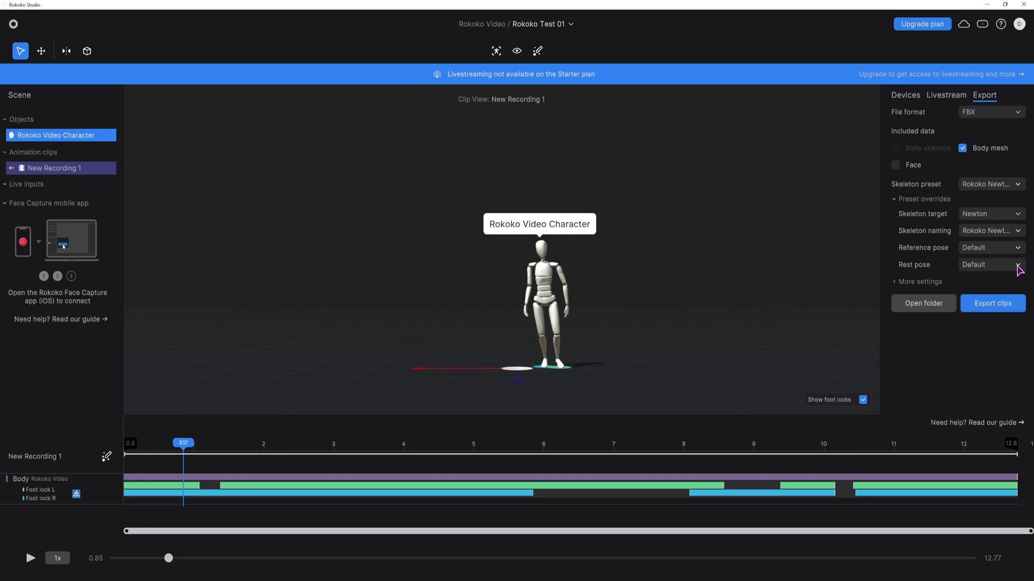
pyautogui.click(1019, 266)
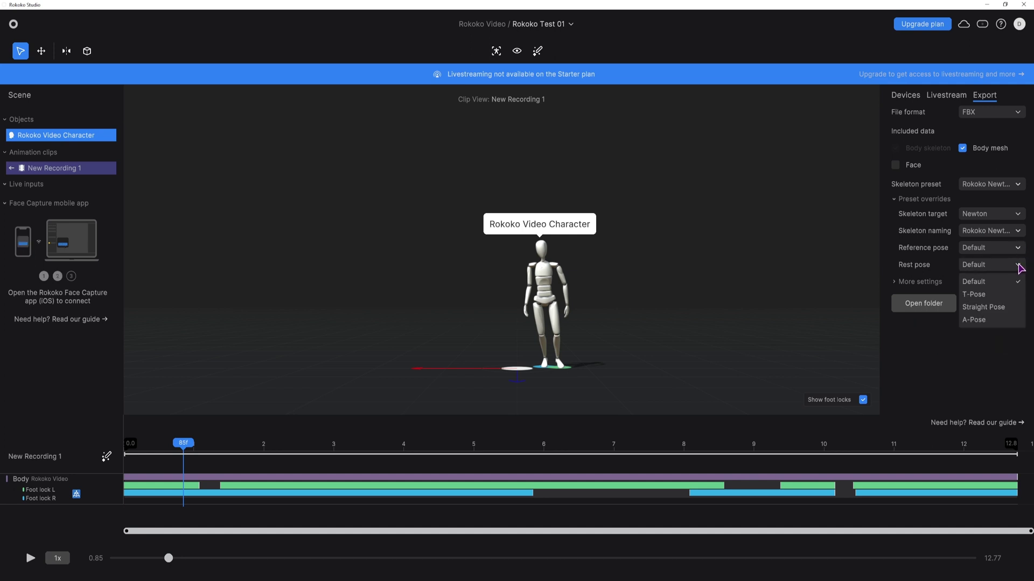
pyautogui.click(1019, 266)
pyautogui.click(1018, 249)
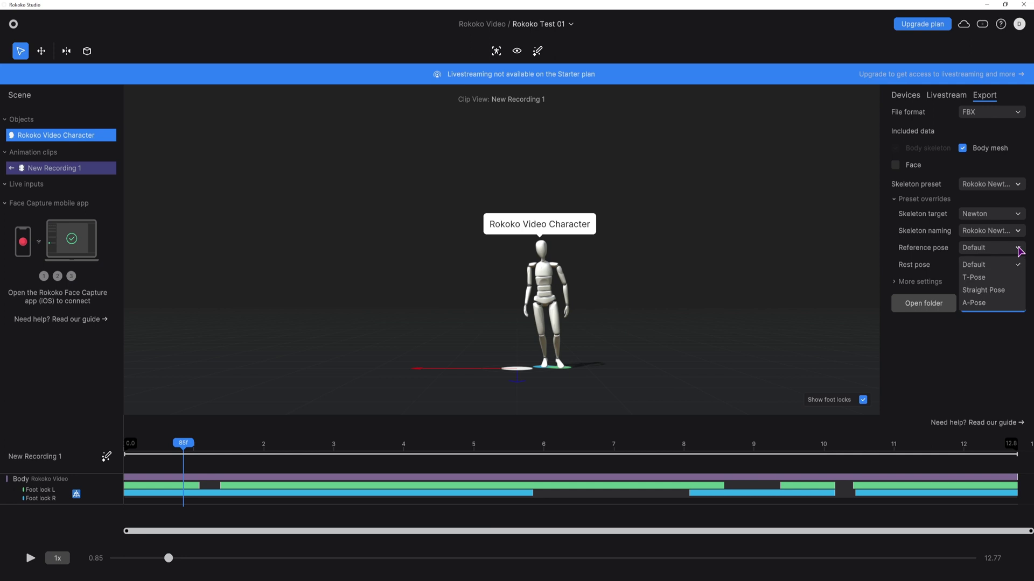
pyautogui.click(983, 290)
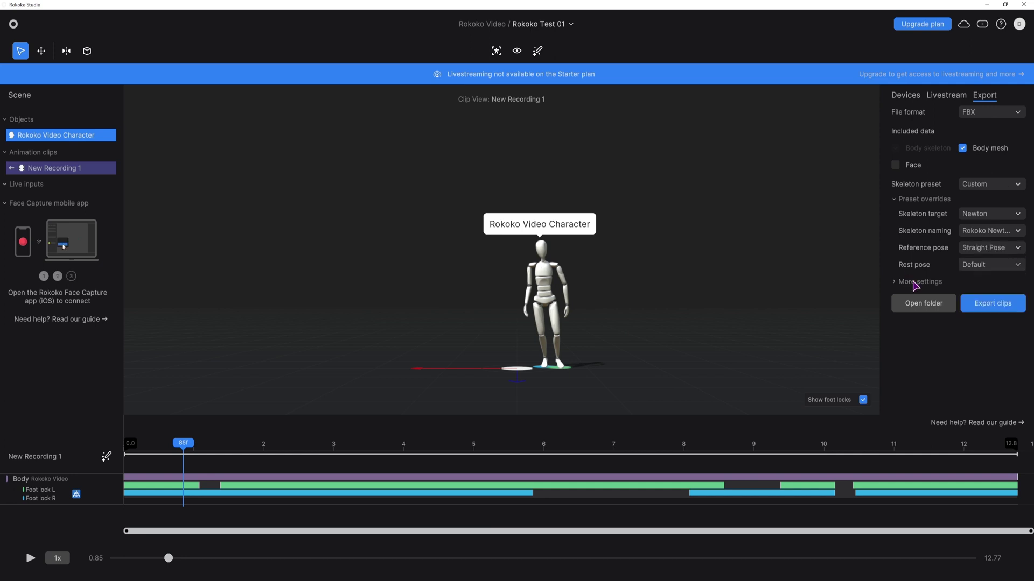
pyautogui.click(1002, 306)
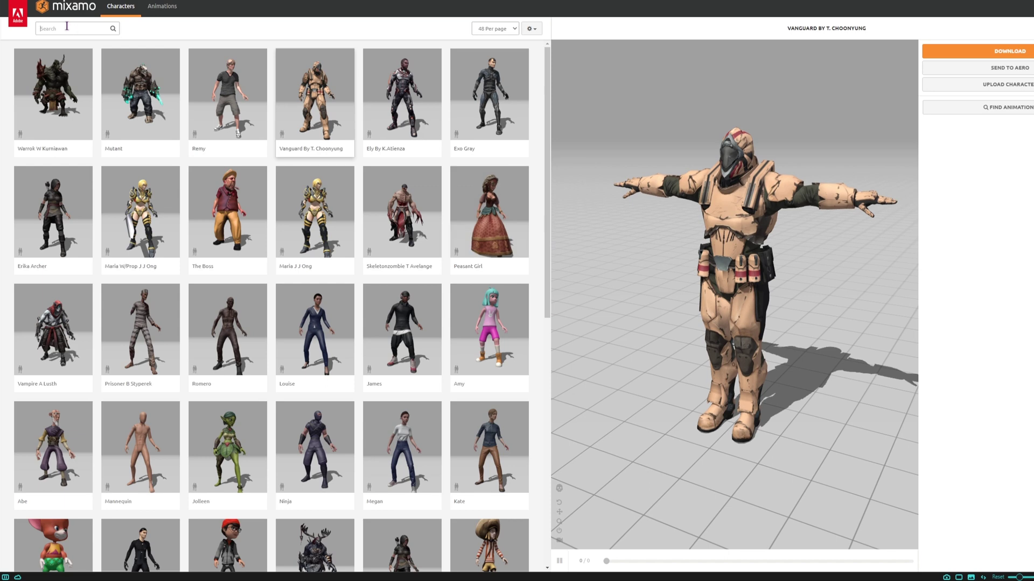
# Search Mixamo for 'Fighter' and preview the Ortiz character.
pyautogui.click(67, 28)
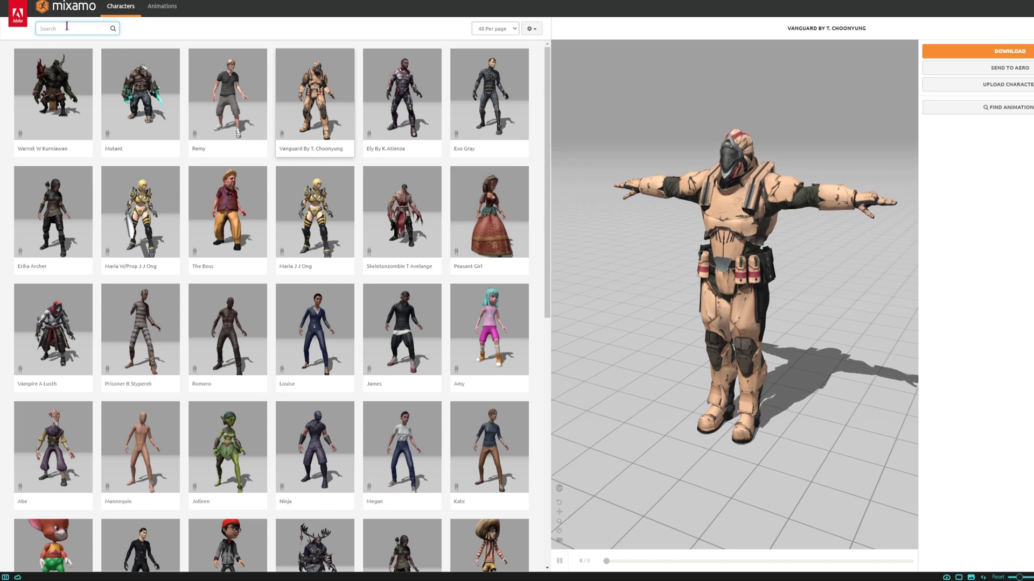
pyautogui.write('Fighter')
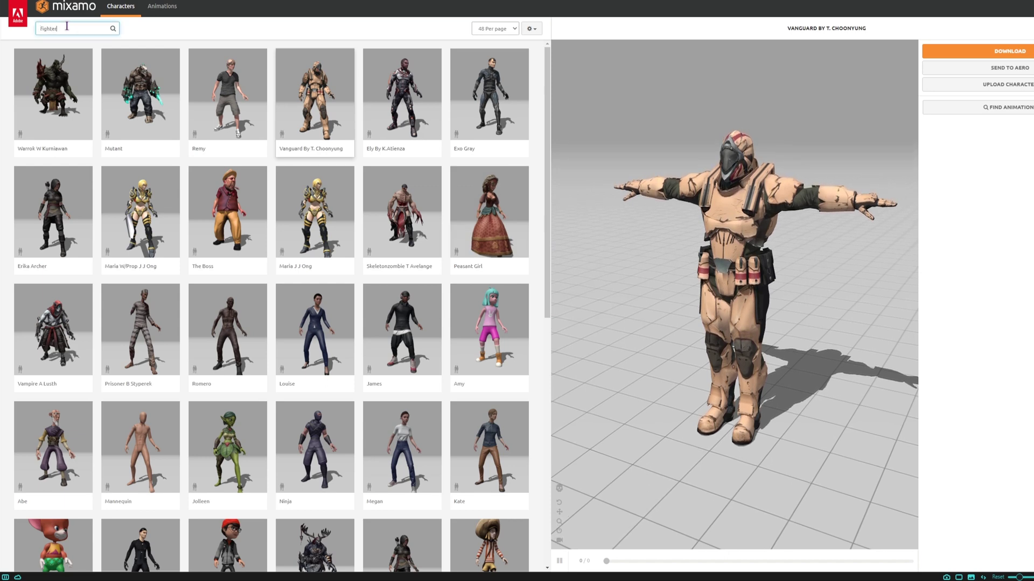
pyautogui.press('Return')
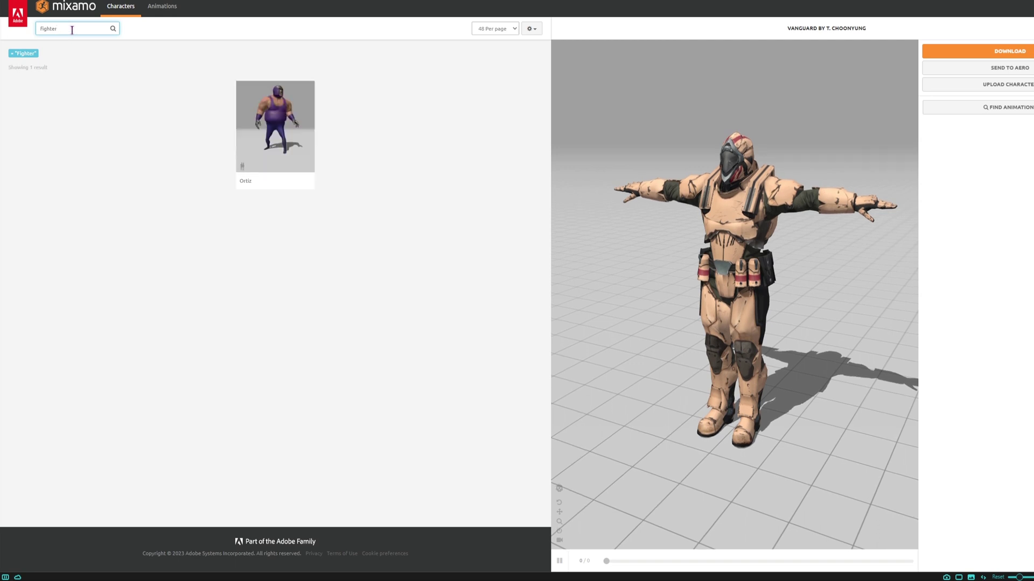
pyautogui.click(284, 118)
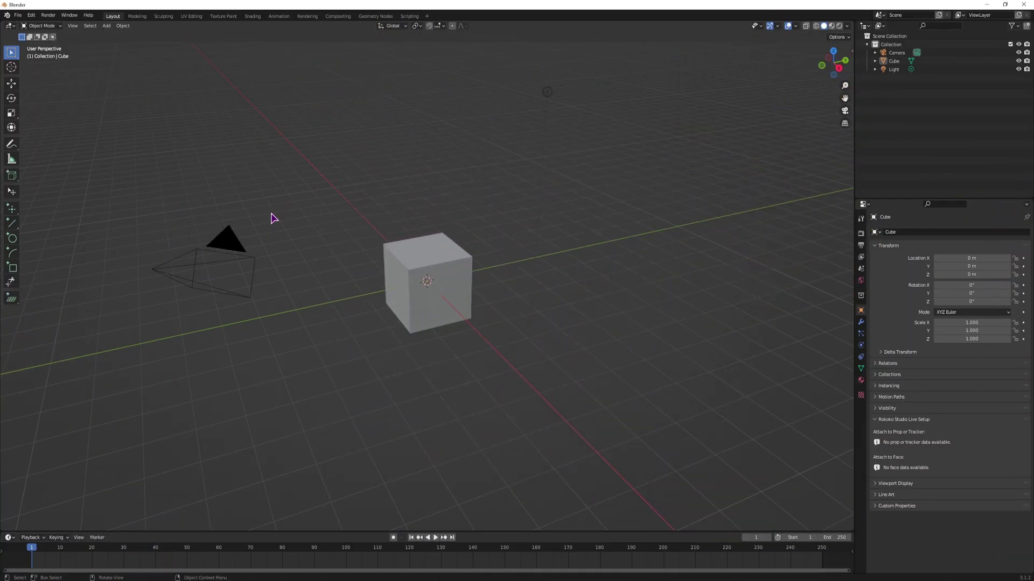
pyautogui.click(31, 15)
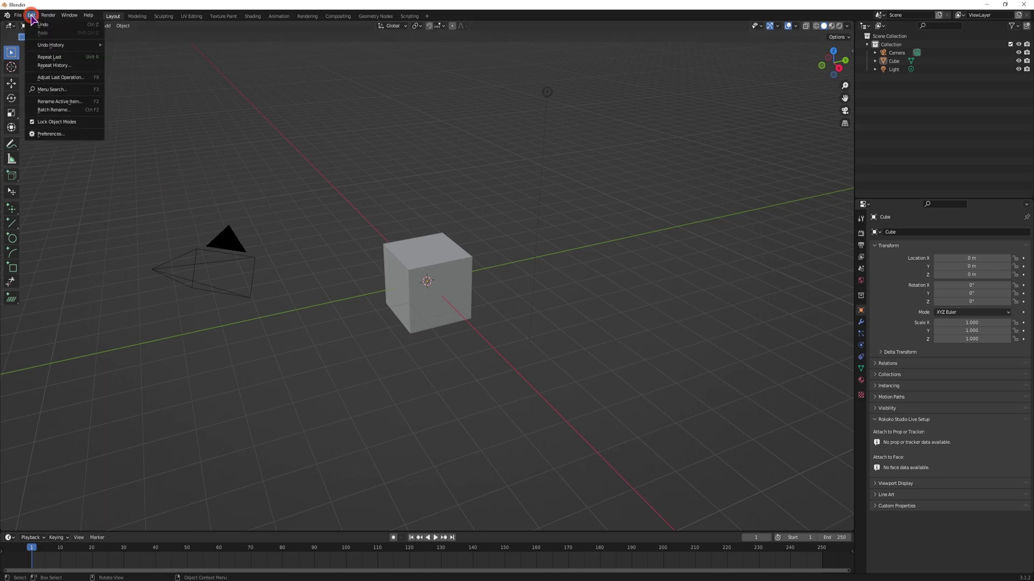
pyautogui.click(63, 135)
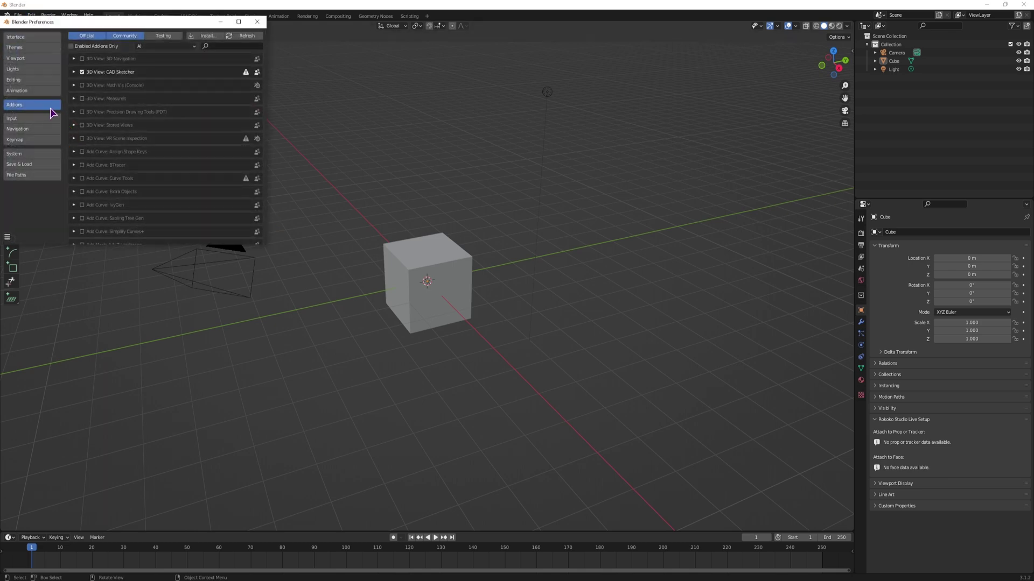
pyautogui.click(209, 37)
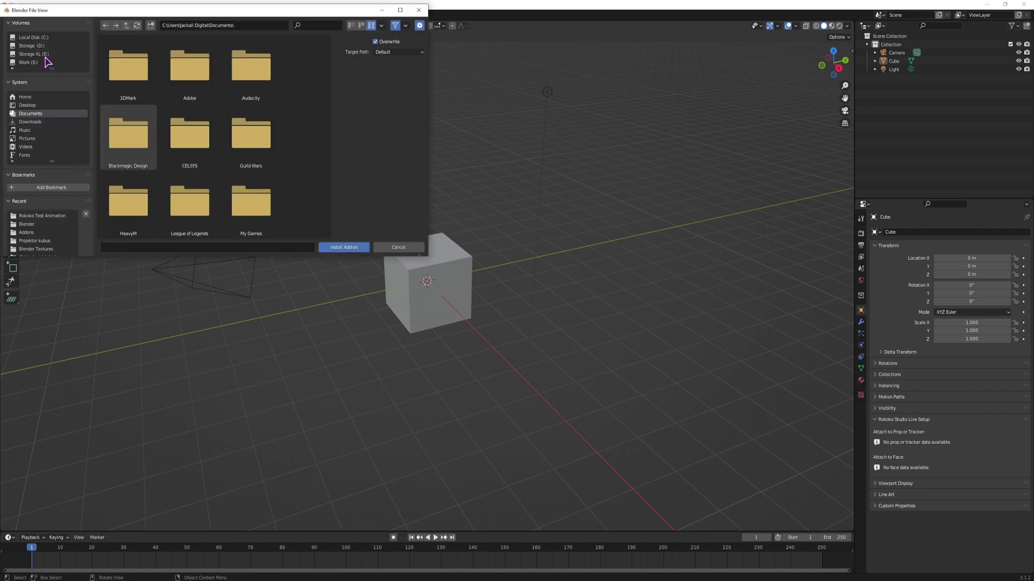
pyautogui.click(26, 232)
pyautogui.click(128, 231)
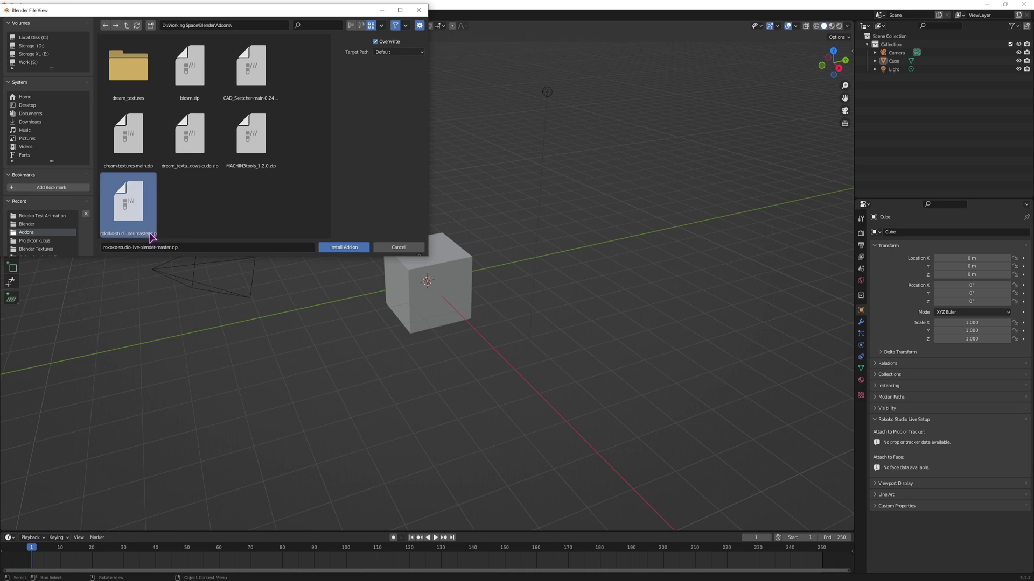
pyautogui.click(398, 248)
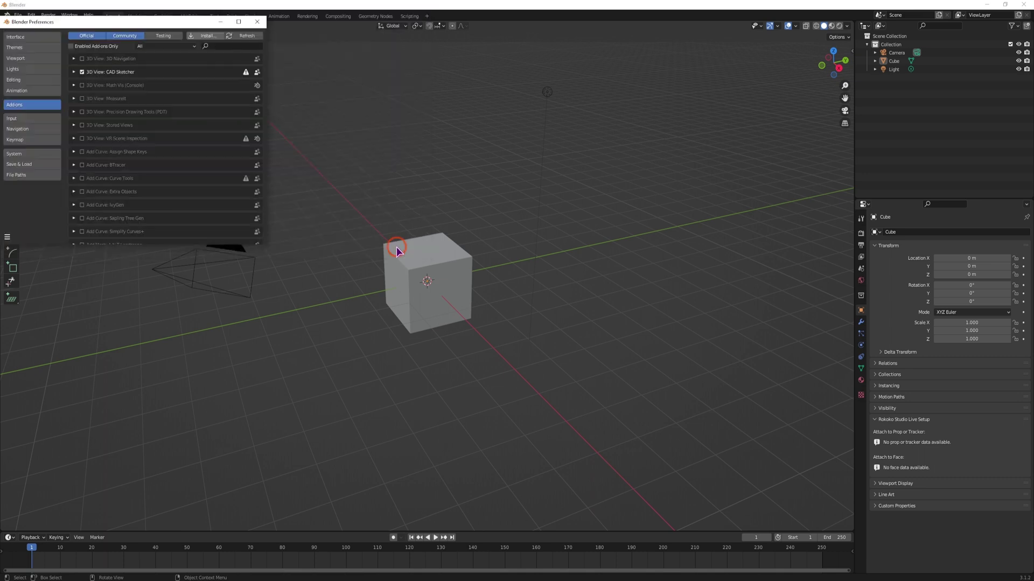
pyautogui.click(223, 46)
pyautogui.write('roko')
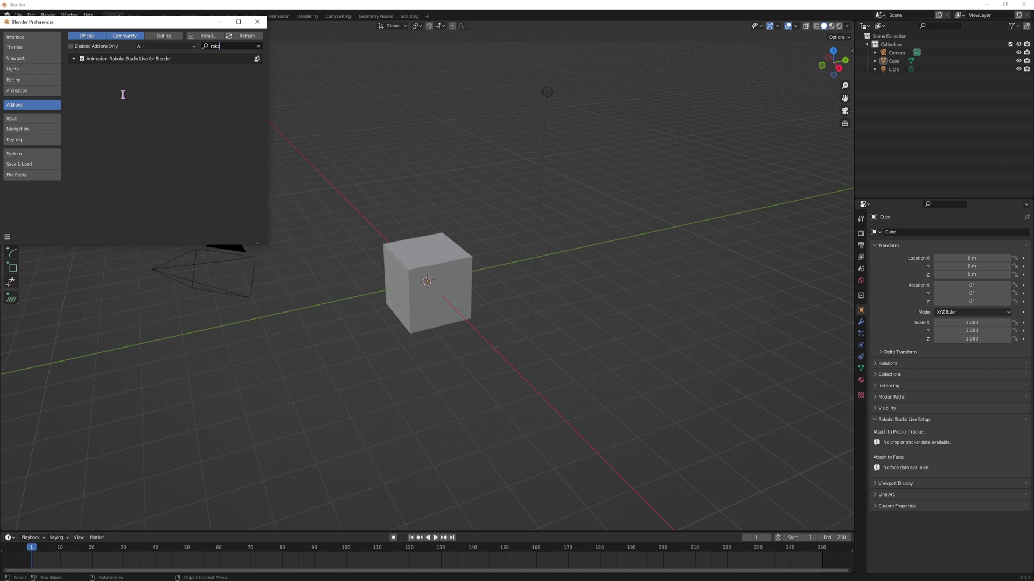
pyautogui.click(257, 21)
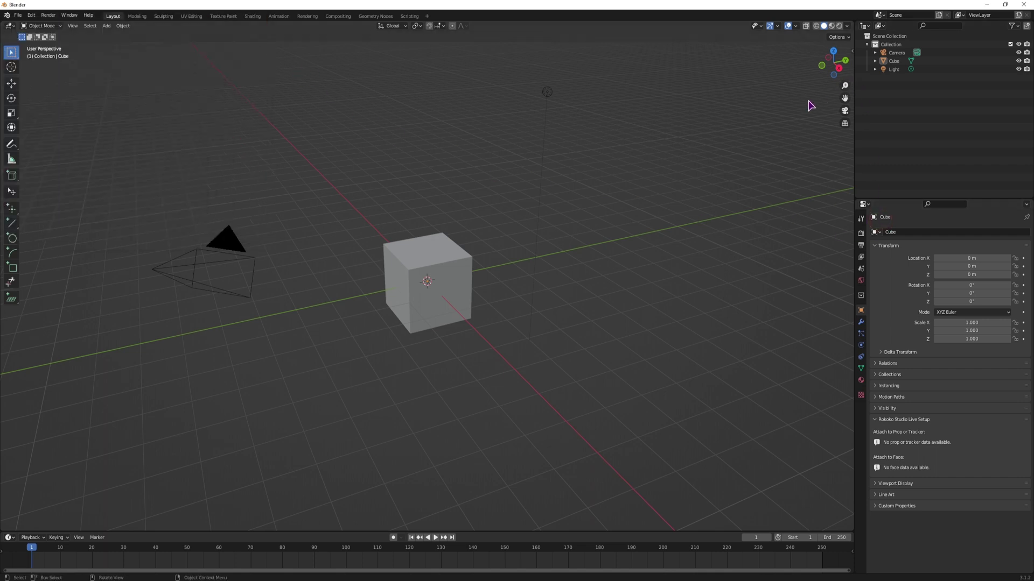
# Show the Rokoko Studio Live panel in the viewport sidebar and select the default cube.
pyautogui.press('n')
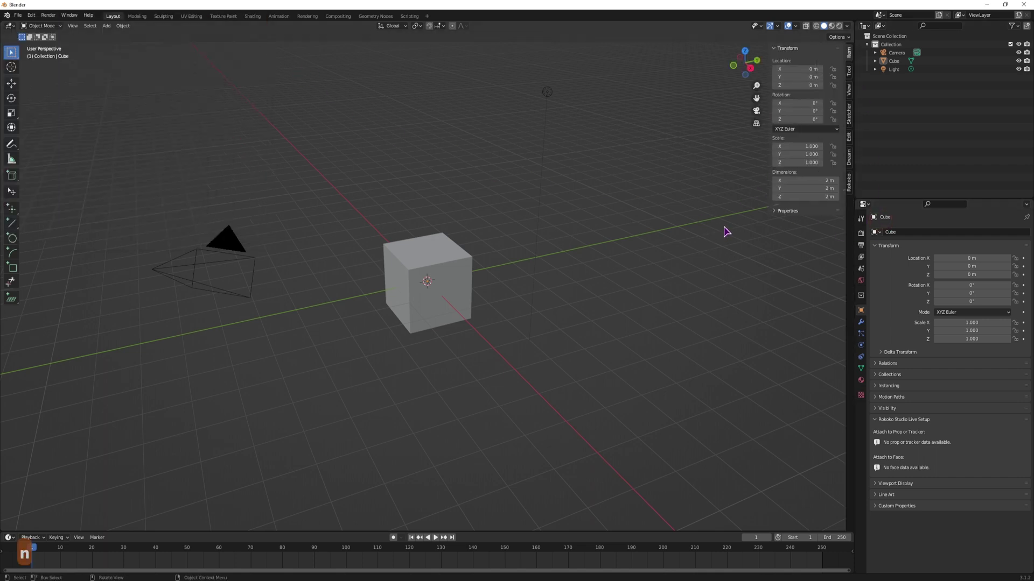
pyautogui.click(848, 182)
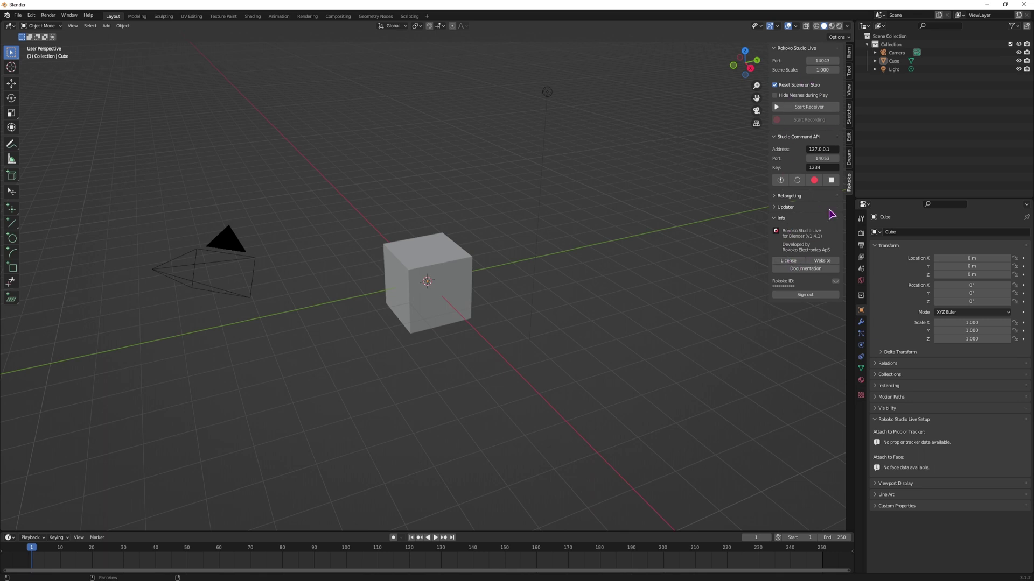
pyautogui.click(468, 295)
# Delete the default cube and import the Ch43_nonPBR.fbx character.
pyautogui.press('Delete')
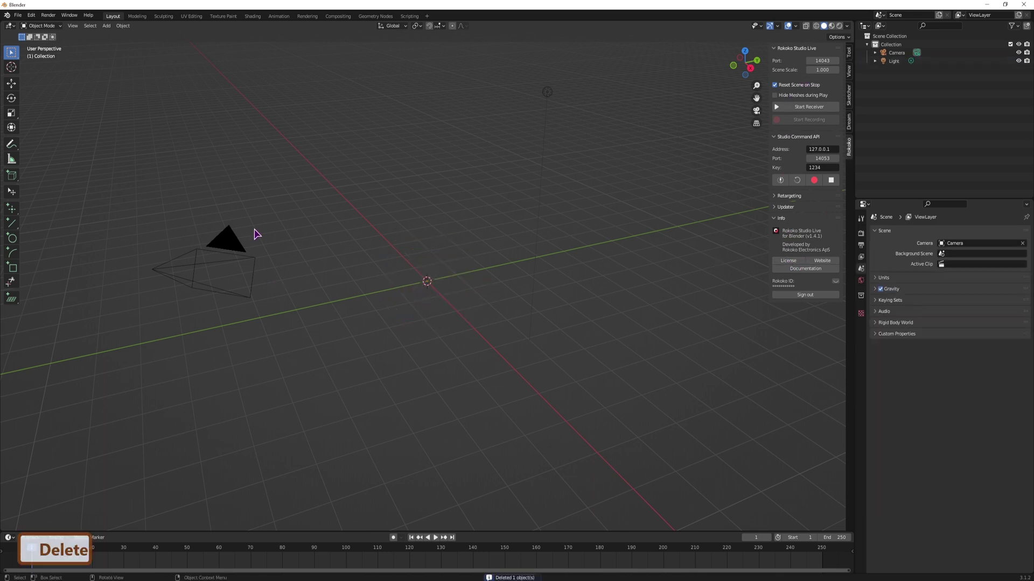
pyautogui.click(18, 15)
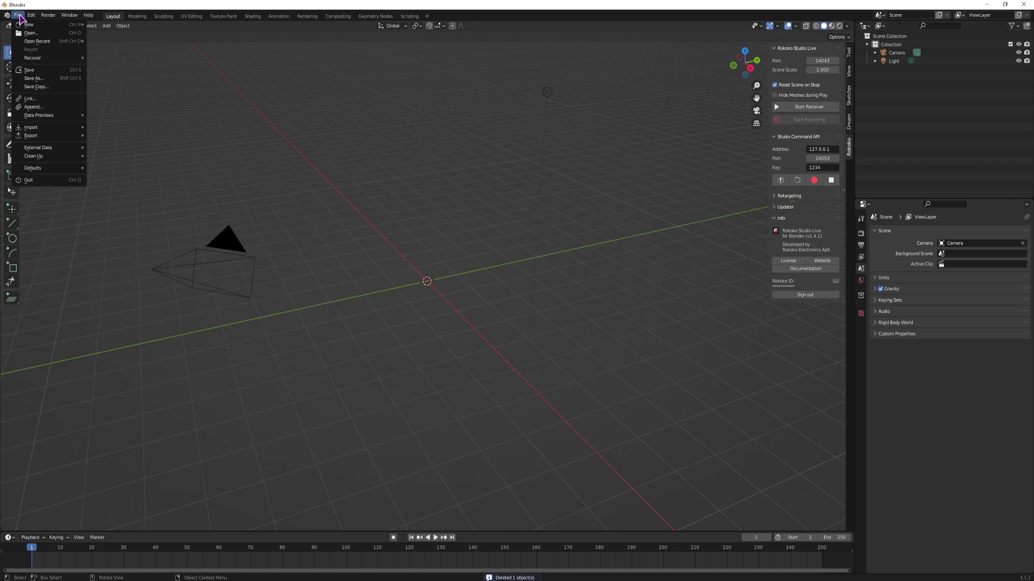
pyautogui.moveTo(46, 128)
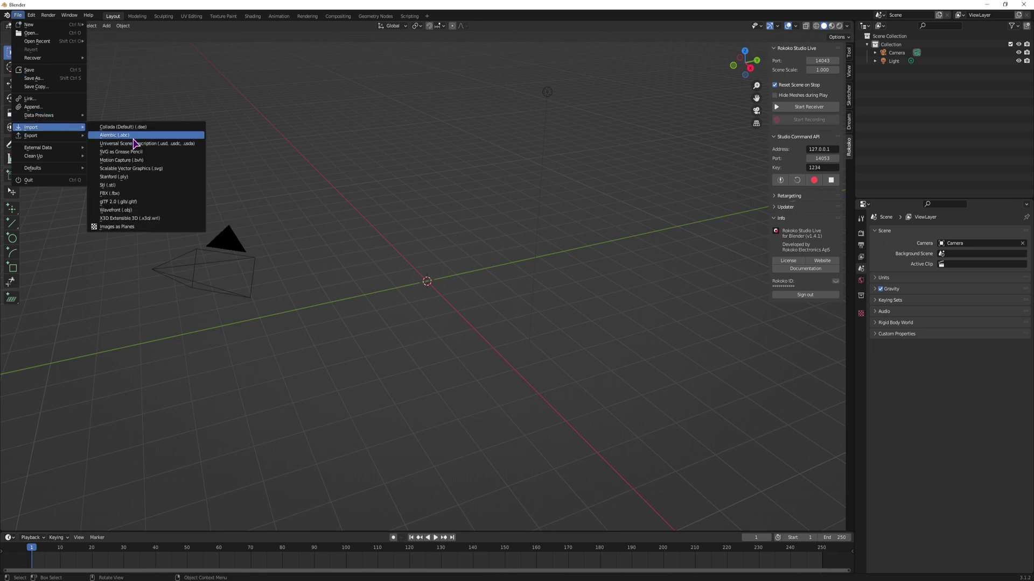
pyautogui.click(128, 194)
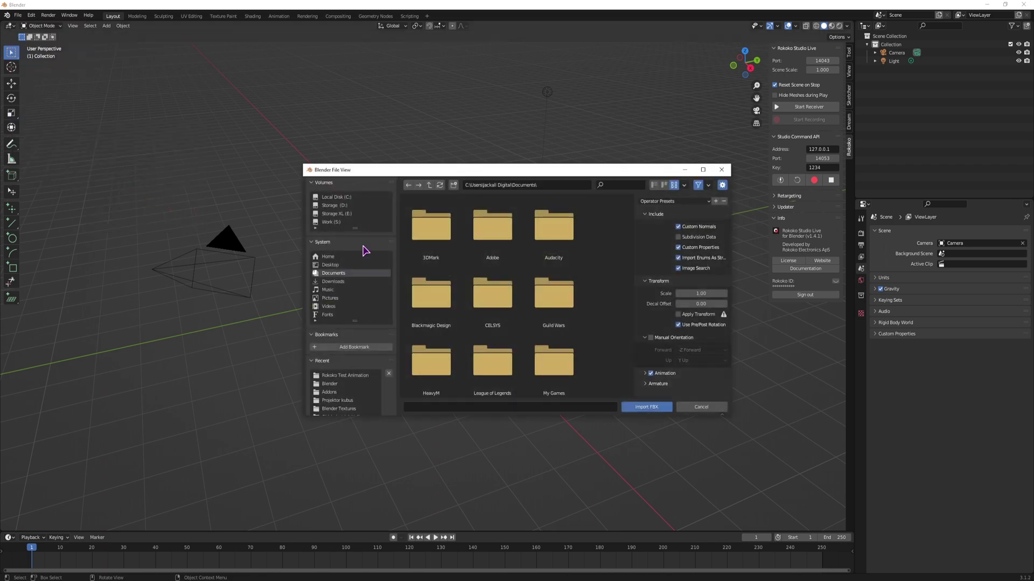
pyautogui.click(431, 226)
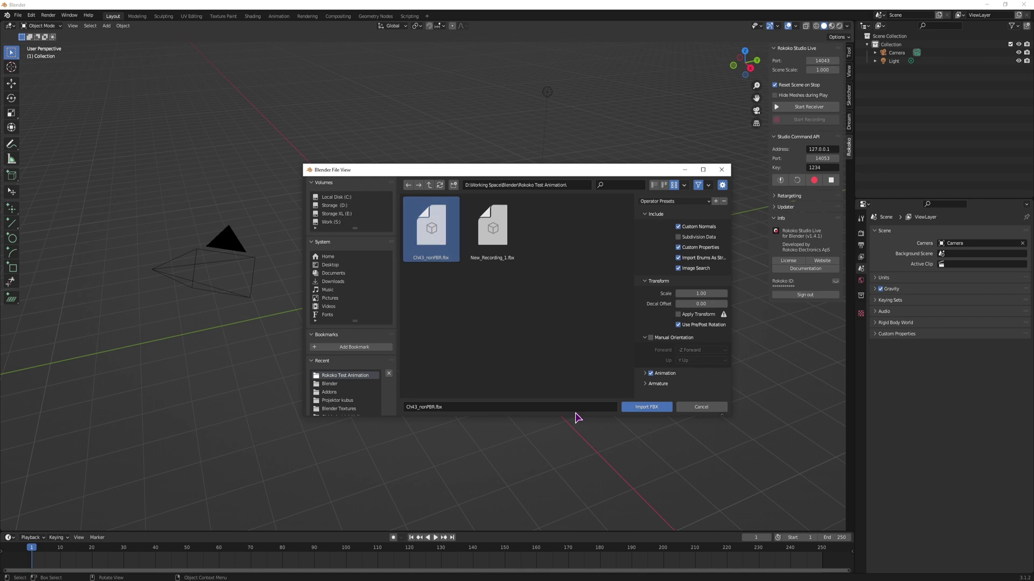
pyautogui.click(645, 407)
# Check the character in material preview, then move it along X to about 2.35 m.
pyautogui.moveTo(552, 396); pyautogui.dragTo(533, 284, button='middle')
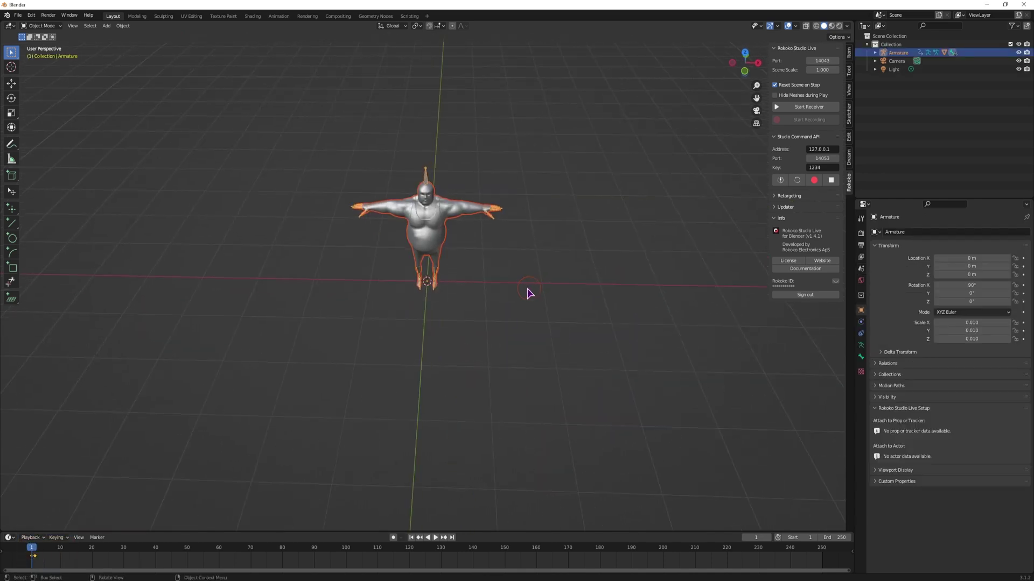
pyautogui.click(831, 25)
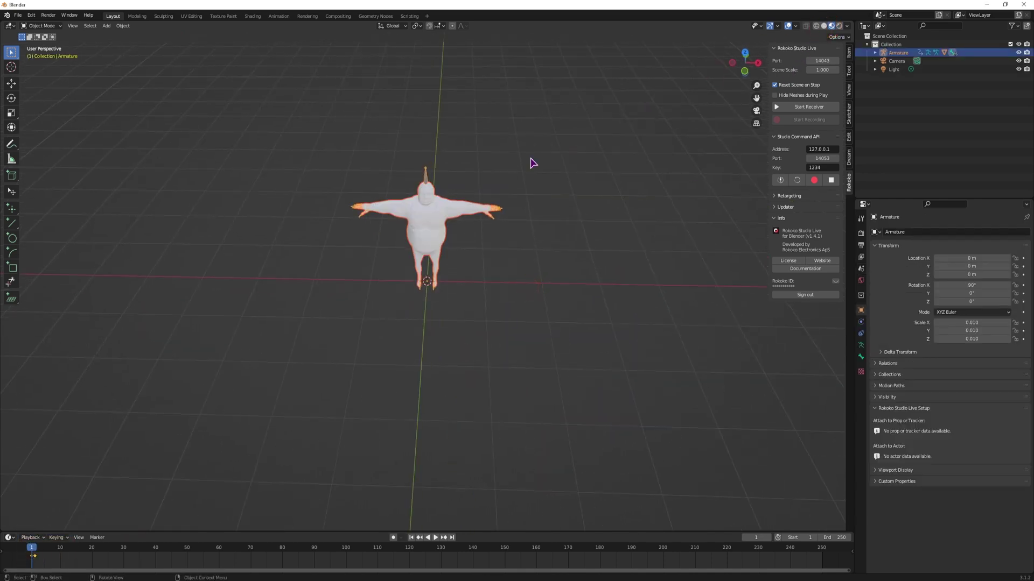
pyautogui.click(823, 25)
pyautogui.press('g')
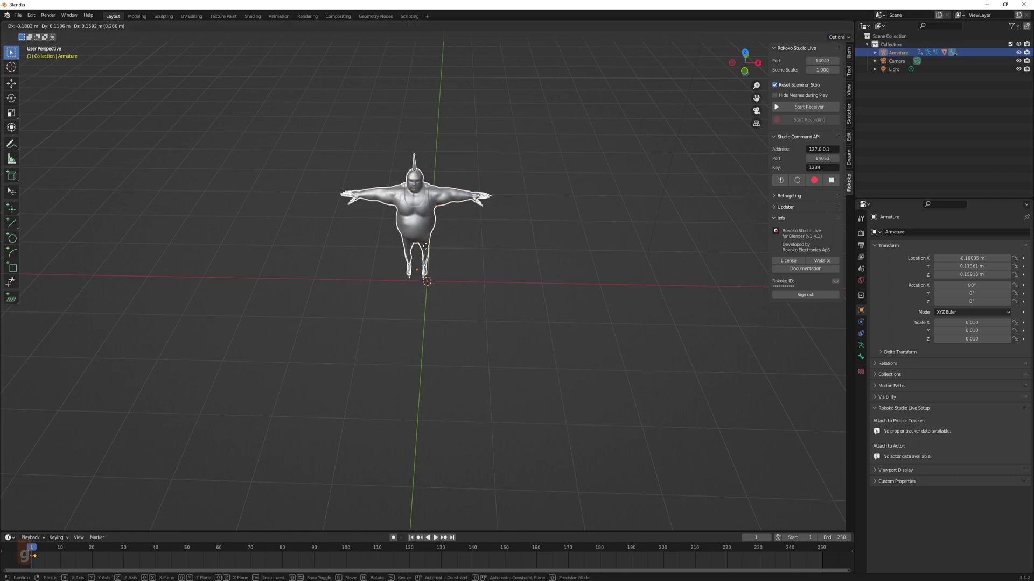
pyautogui.press('x')
pyautogui.click(571, 264)
# Import New_Recording_1.fbx with Animation enabled as the Rokoko Video Character rig.
pyautogui.click(429, 312)
pyautogui.click(19, 15)
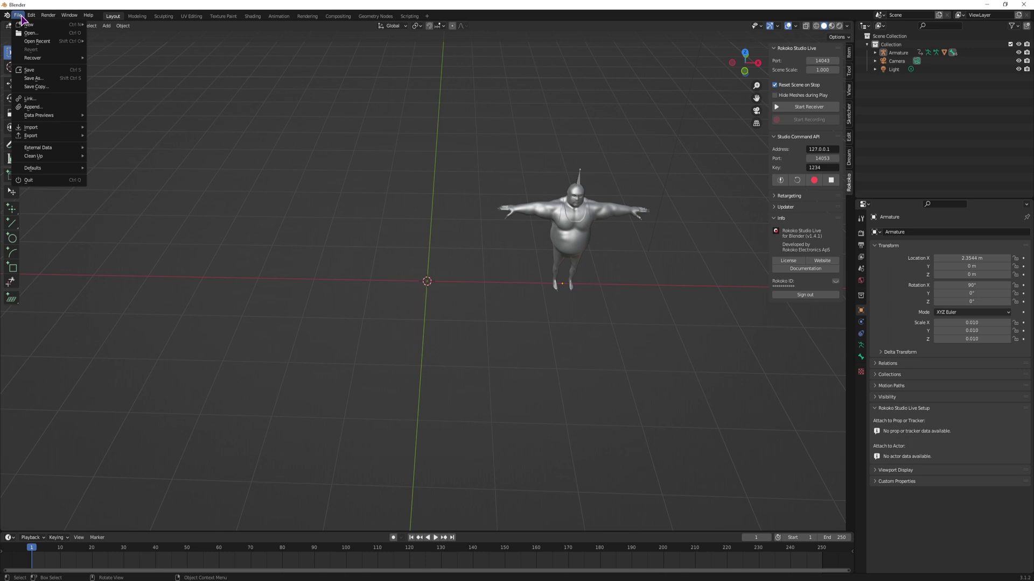
pyautogui.moveTo(50, 129)
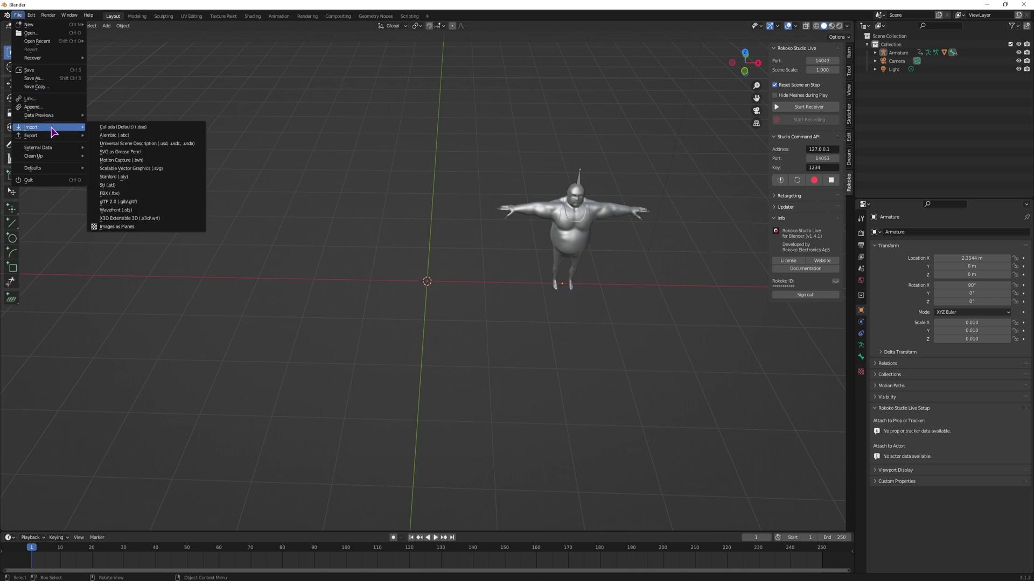
pyautogui.click(134, 193)
pyautogui.click(497, 239)
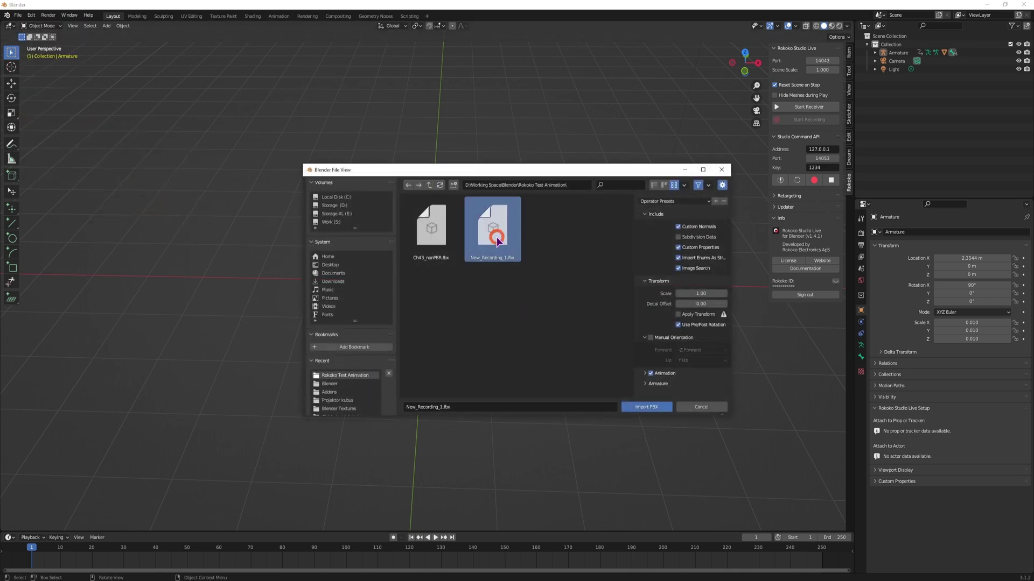
pyautogui.click(651, 373)
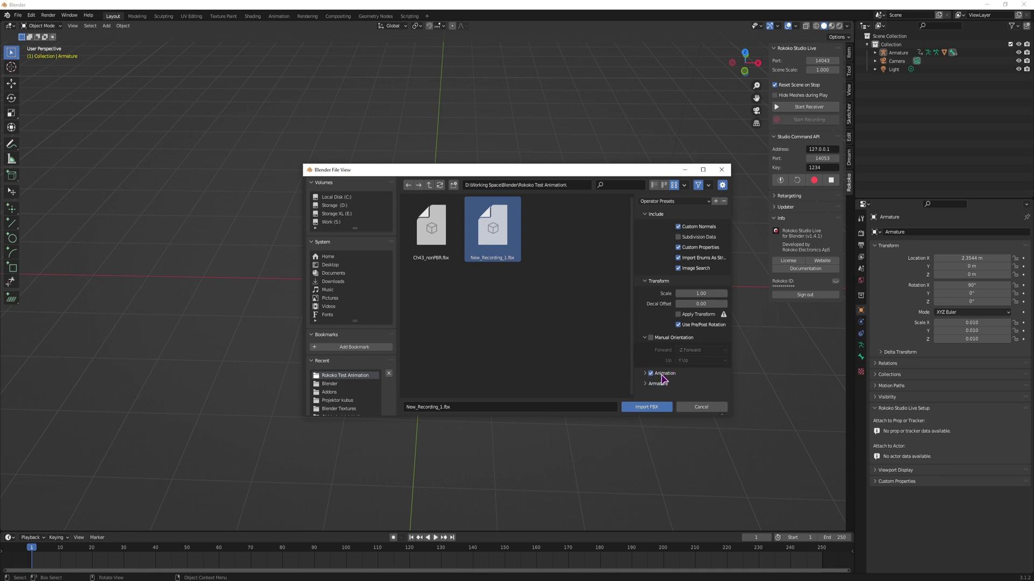
pyautogui.click(655, 409)
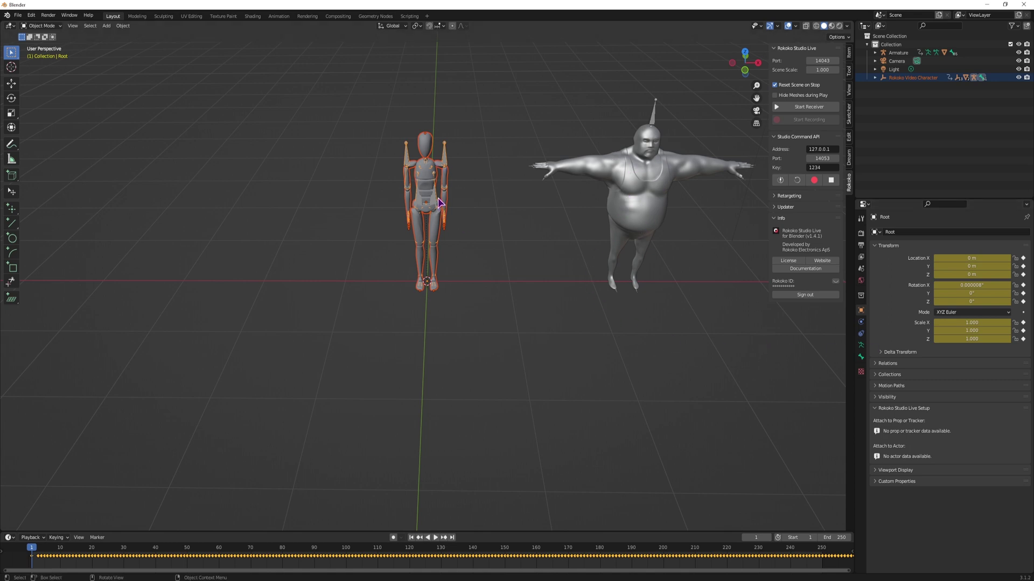
# Set the Rokoko rig's armature to Pose Position and play its animation to frame 250.
pyautogui.click(860, 346)
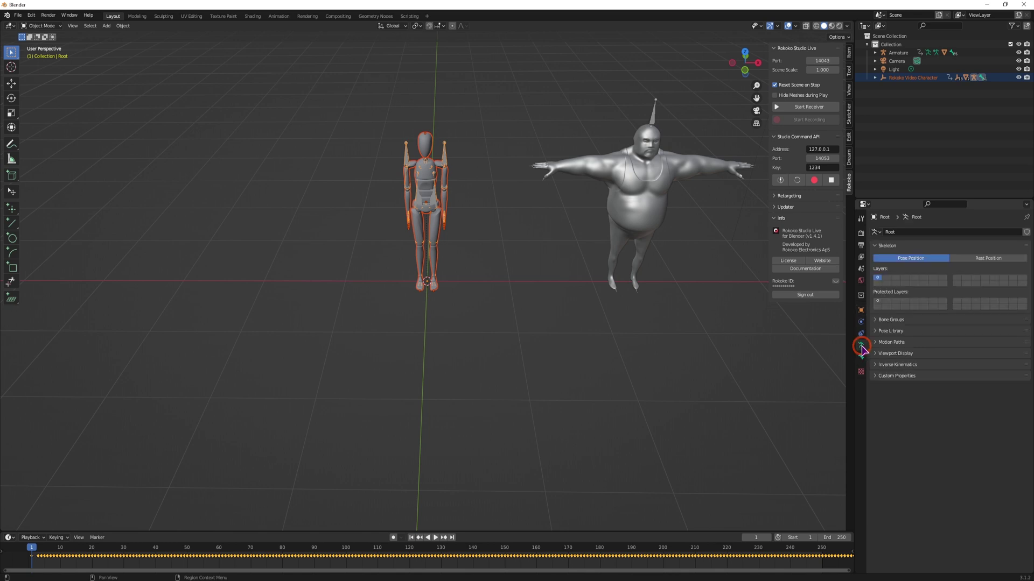
pyautogui.click(989, 259)
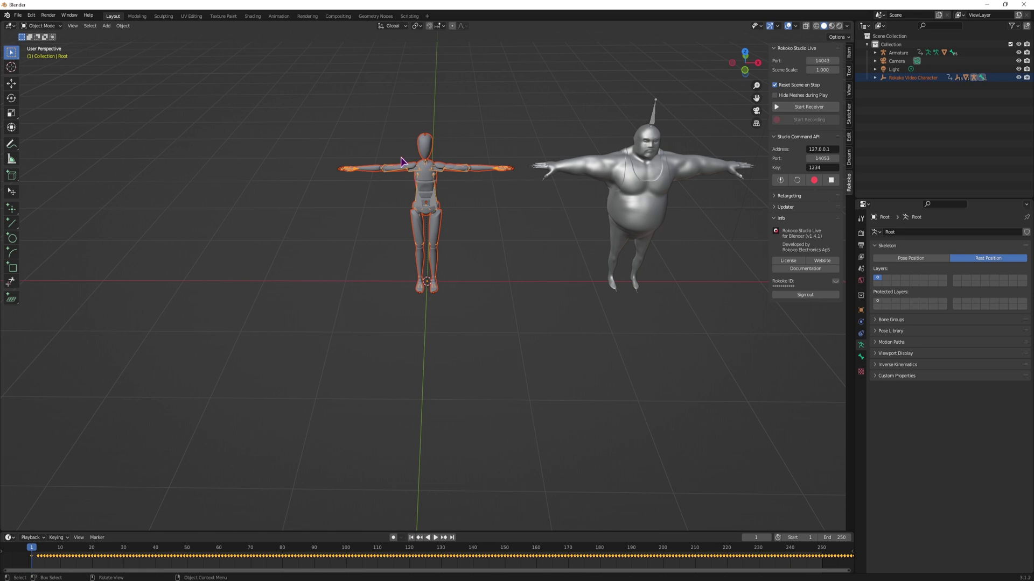
pyautogui.click(910, 258)
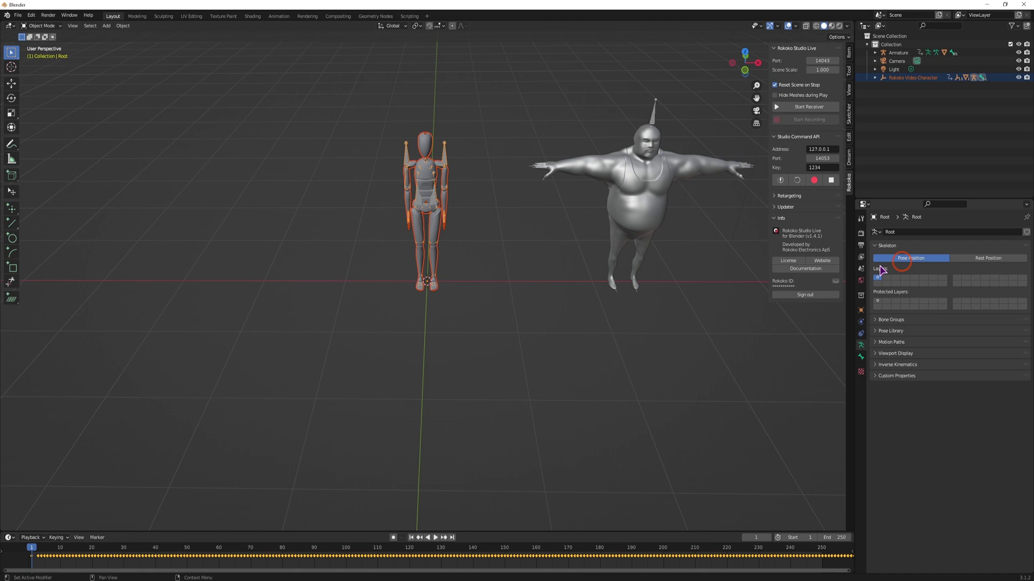
pyautogui.press('space')
pyautogui.moveTo(377, 430); pyautogui.dragTo(140, 501, button='middle')
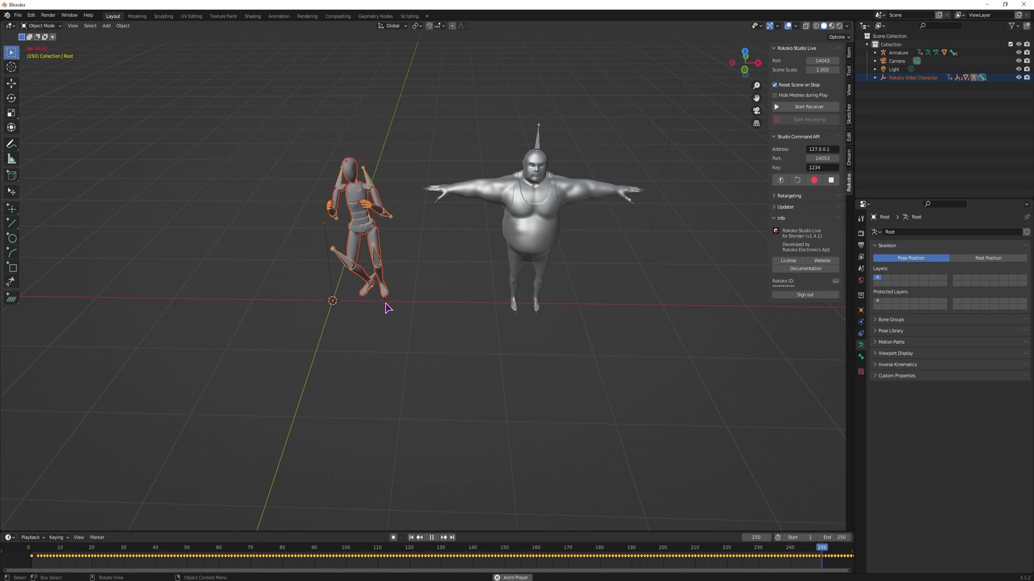
# Change the scene end frame from 250 to 1250 and preview the longer playback.
pyautogui.press('space')
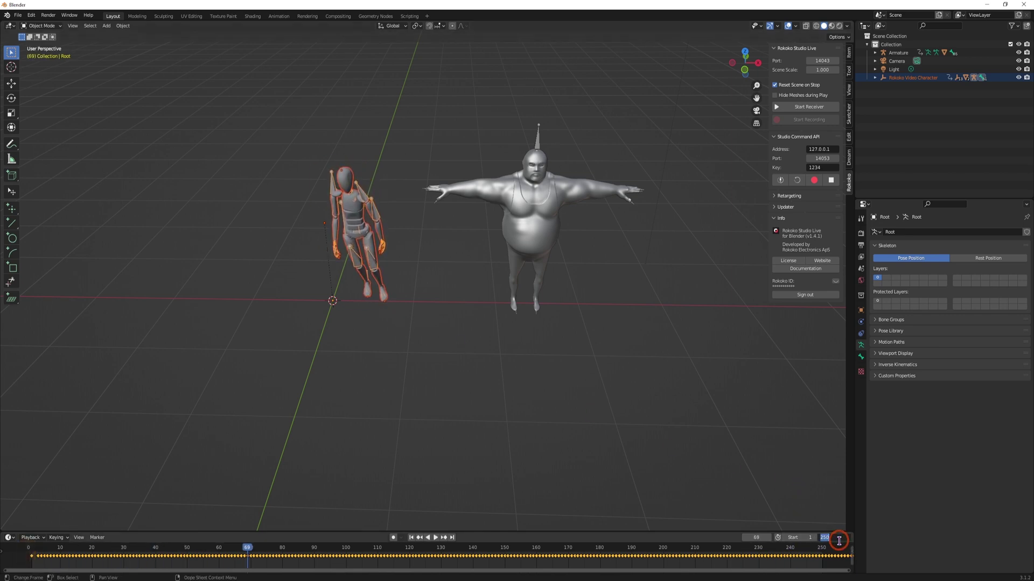
pyautogui.click(831, 537)
pyautogui.click(822, 537)
pyautogui.write('1')
pyautogui.press('Return')
pyautogui.press('space')
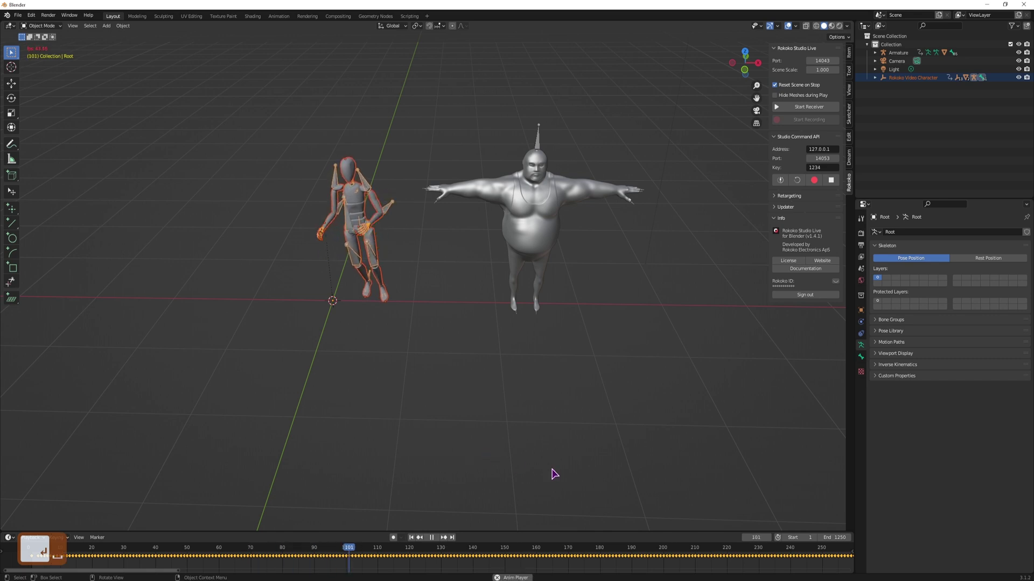
pyautogui.press('space')
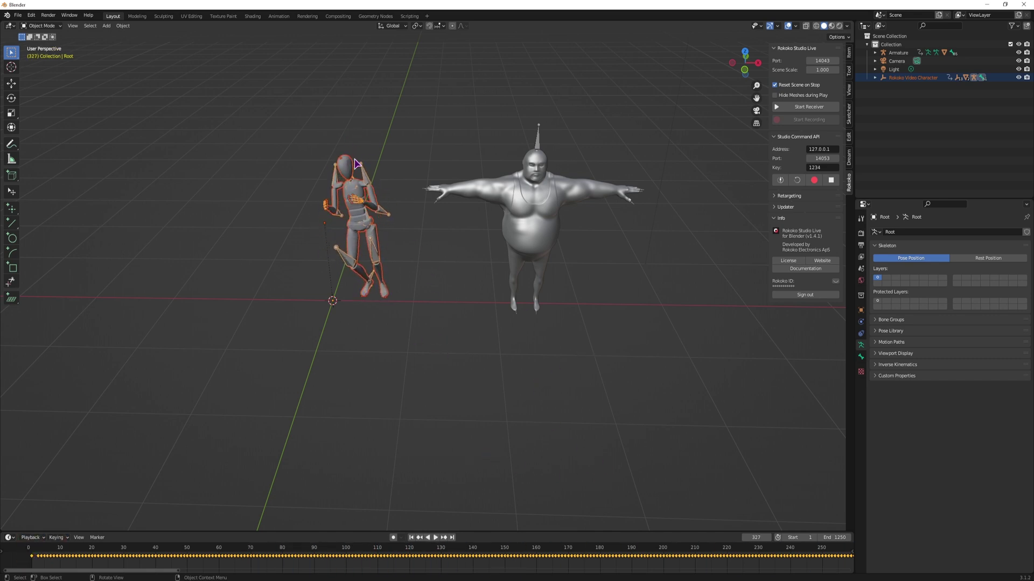
# Hide the Rokoko character's Newton_HeadFaceless and Newton_Headless meshes under Root in the Outliner.
pyautogui.click(910, 127)
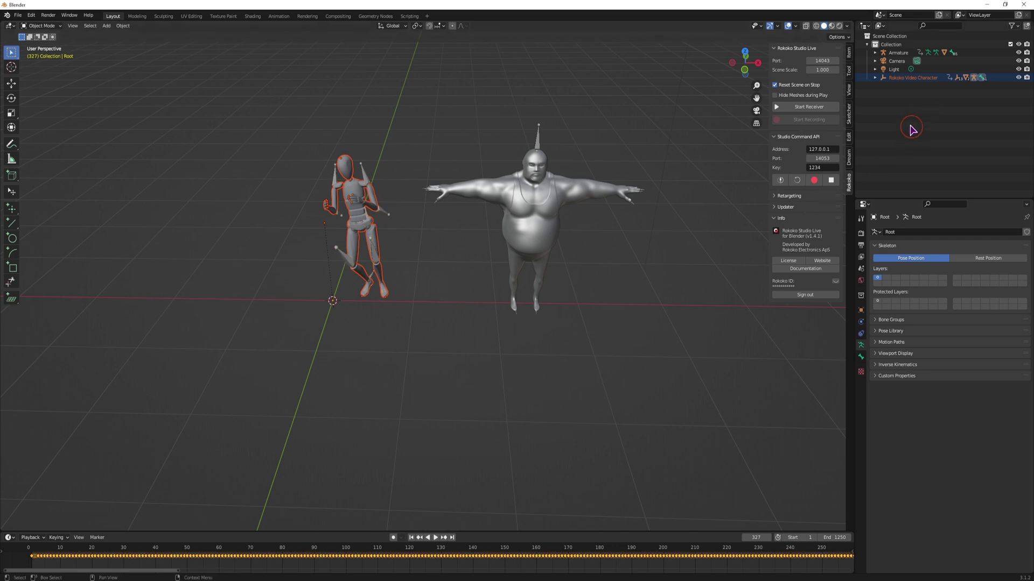
pyautogui.click(875, 78)
pyautogui.click(900, 94)
pyautogui.click(884, 94)
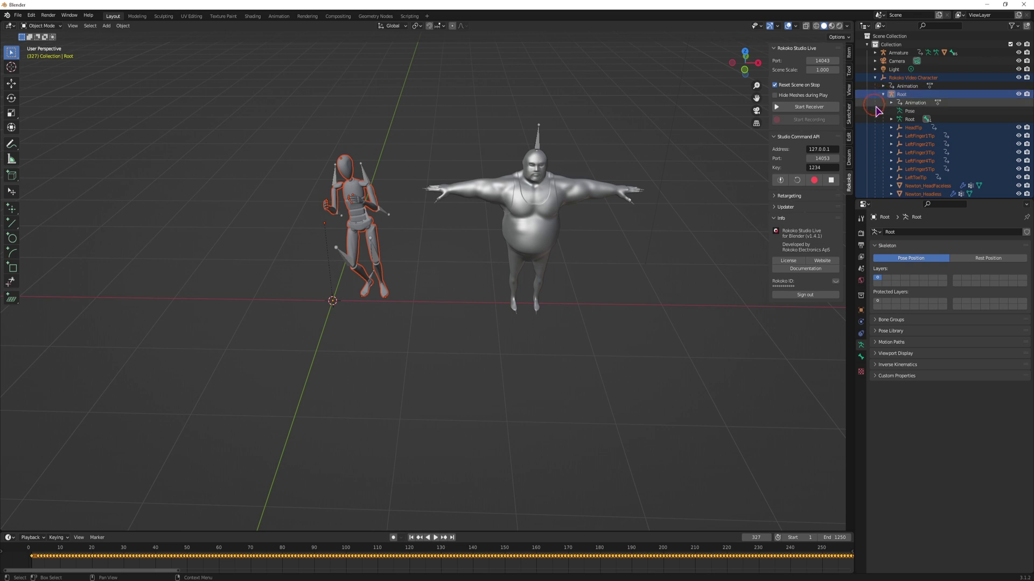
pyautogui.scroll(-6, 964, 162)
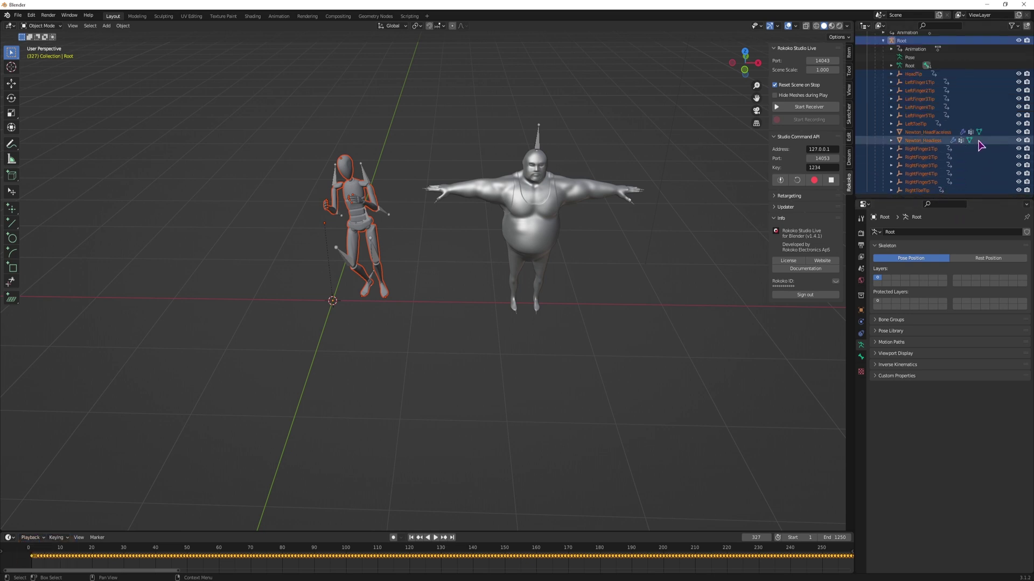
pyautogui.click(1018, 132)
pyautogui.click(1018, 141)
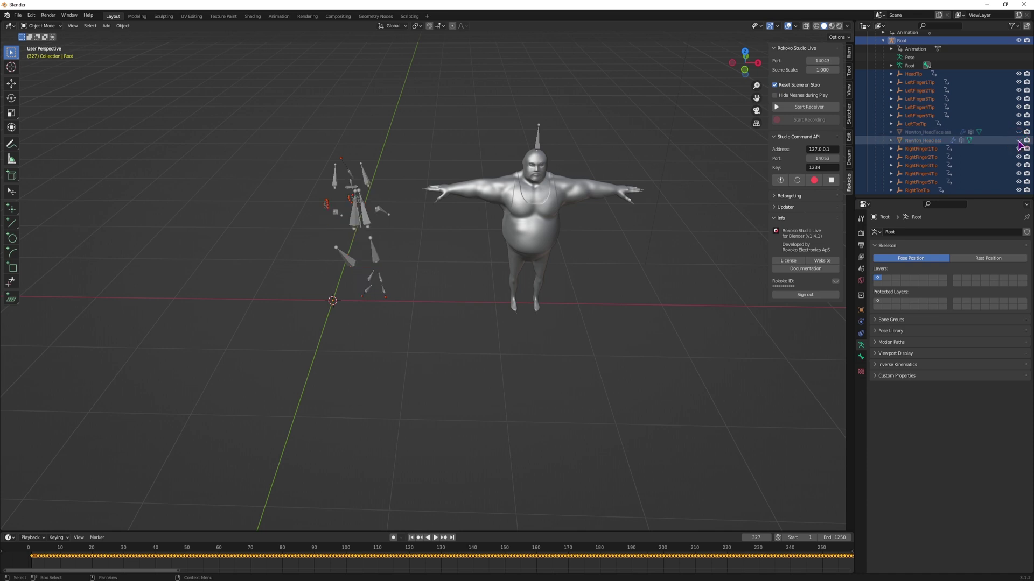
# Hide the Ch43 character mesh, leaving only the two skeletons visible.
pyautogui.moveTo(560, 377); pyautogui.dragTo(597, 346, button='middle')
pyautogui.click(597, 346)
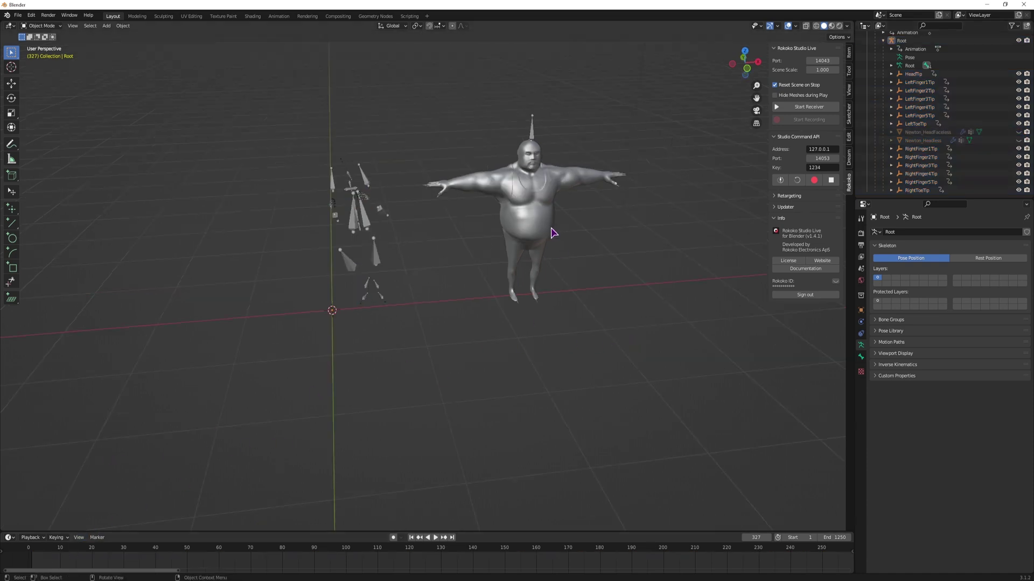
pyautogui.click(531, 202)
pyautogui.moveTo(618, 293); pyautogui.dragTo(640, 280, button='middle')
pyautogui.scroll(5, 910, 81)
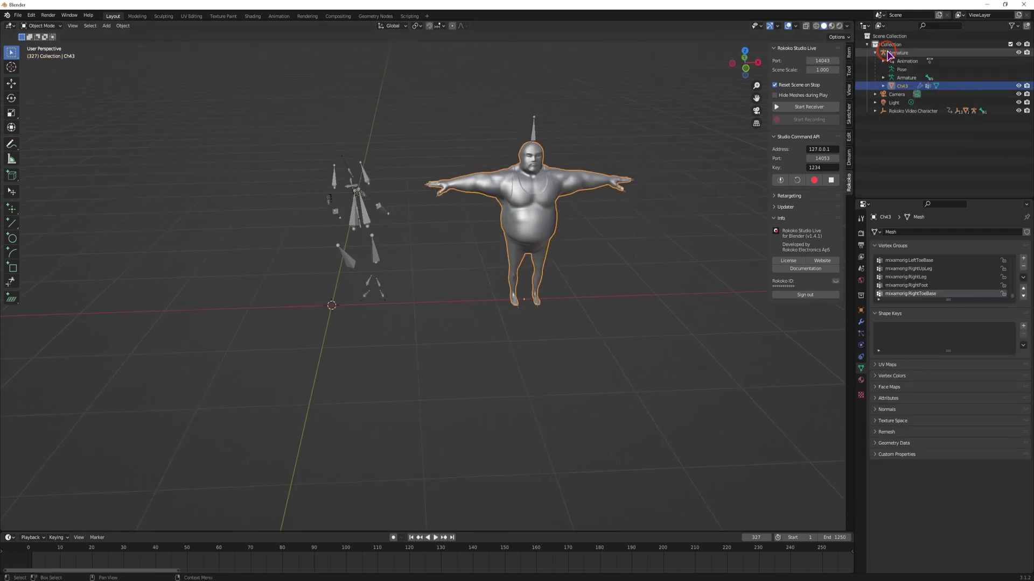
pyautogui.click(1018, 86)
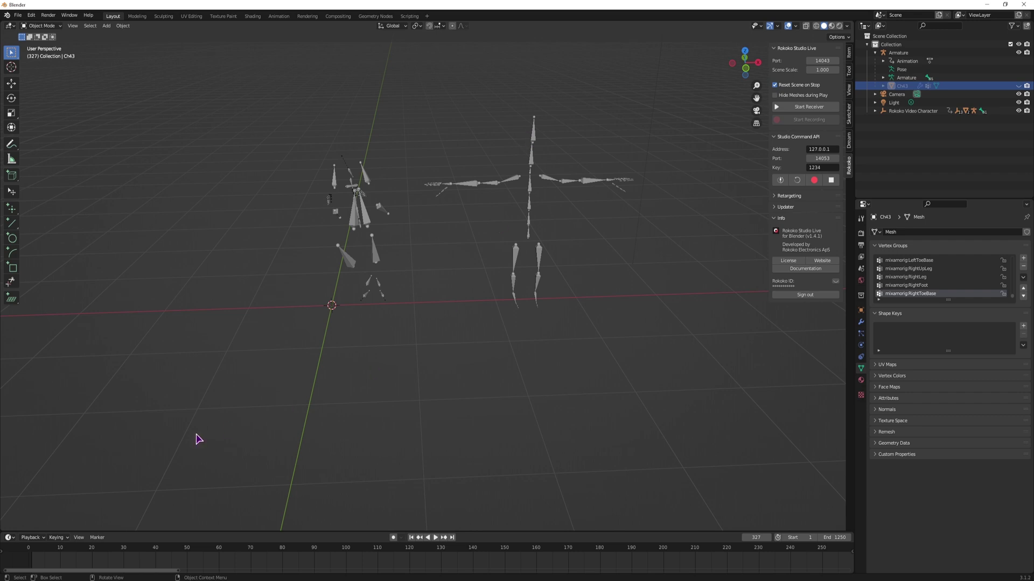
# Replay the skeletons from frame 1, then expand Rokoko Retargeting and list the Source armature choices.
pyautogui.hotkey('shift', 'Left')
pyautogui.press('space')
pyautogui.moveTo(199, 441); pyautogui.dragTo(224, 468, button='middle')
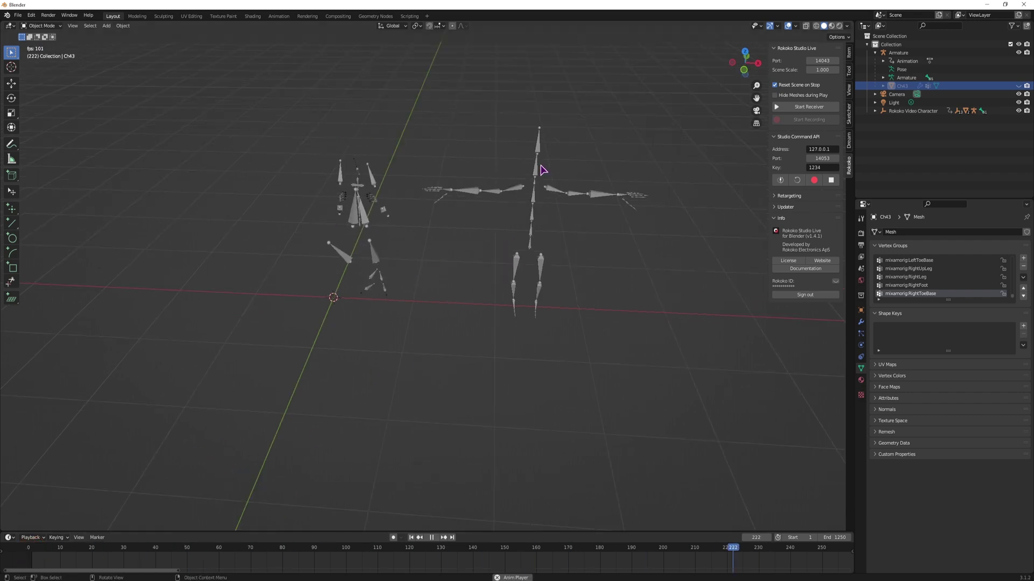
pyautogui.press('Escape')
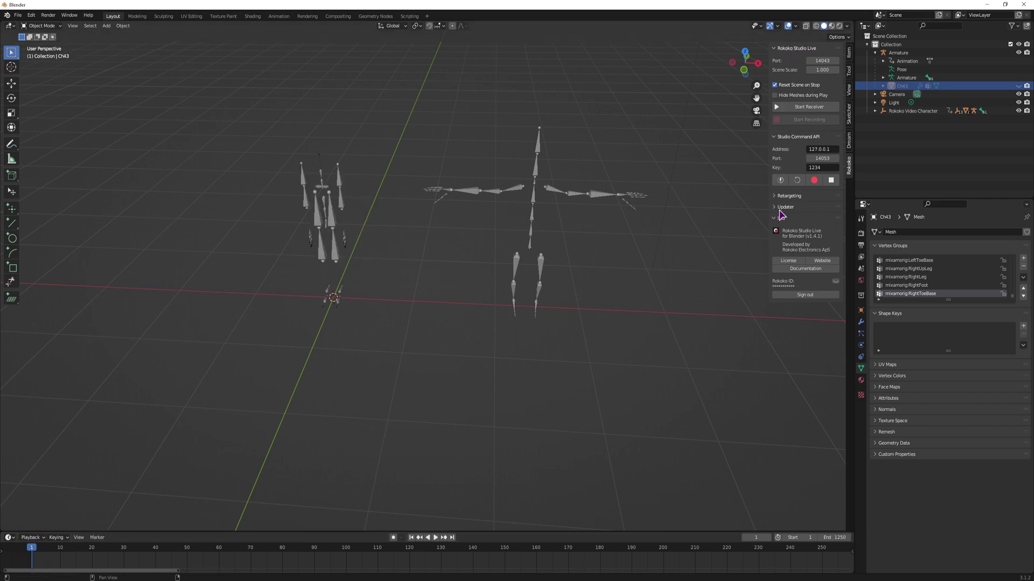
pyautogui.click(774, 196)
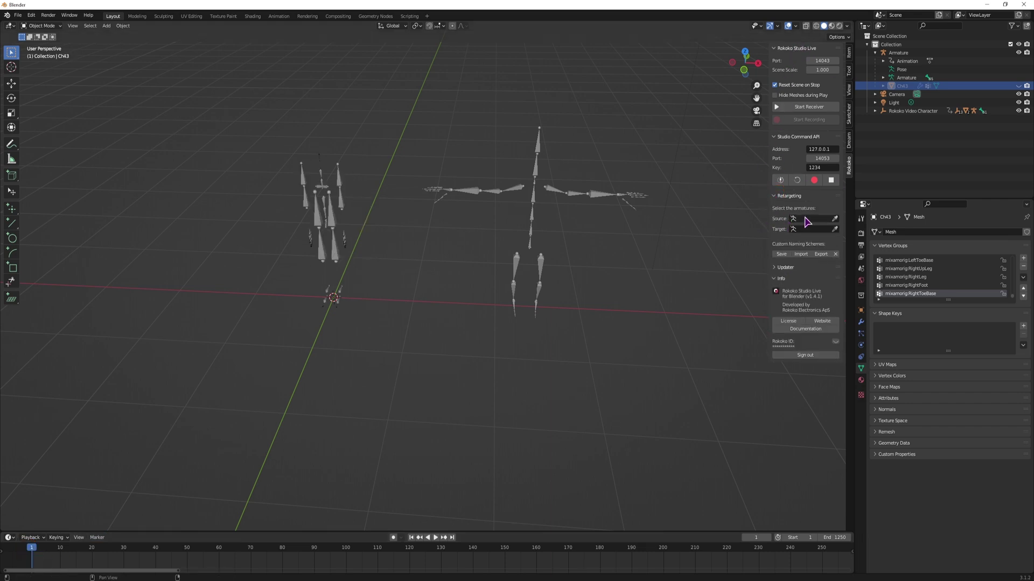
pyautogui.click(806, 220)
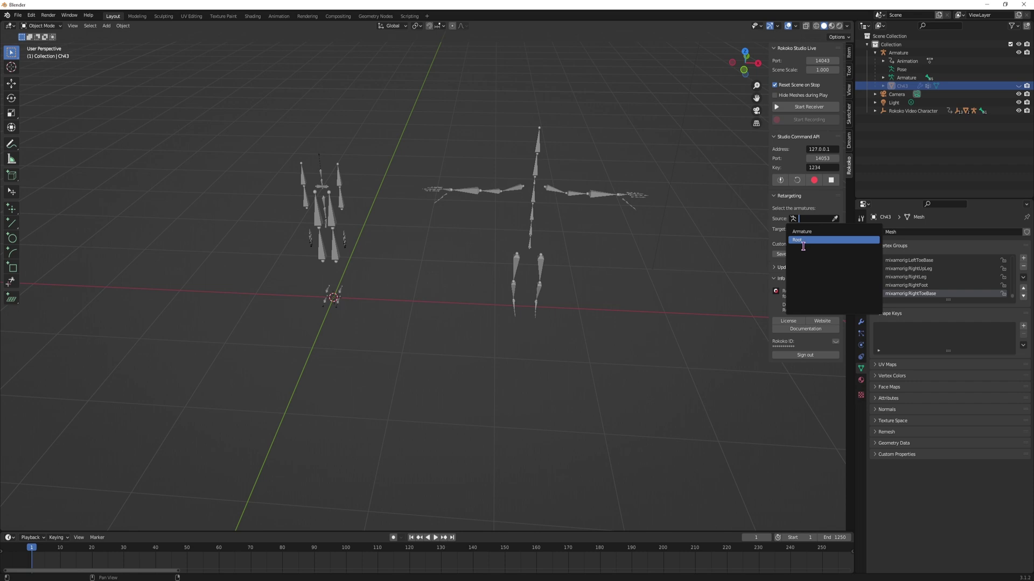
# Set Root as the retargeting source and Armature as the target.
pyautogui.press('Up')
pyautogui.click(811, 240)
pyautogui.click(801, 229)
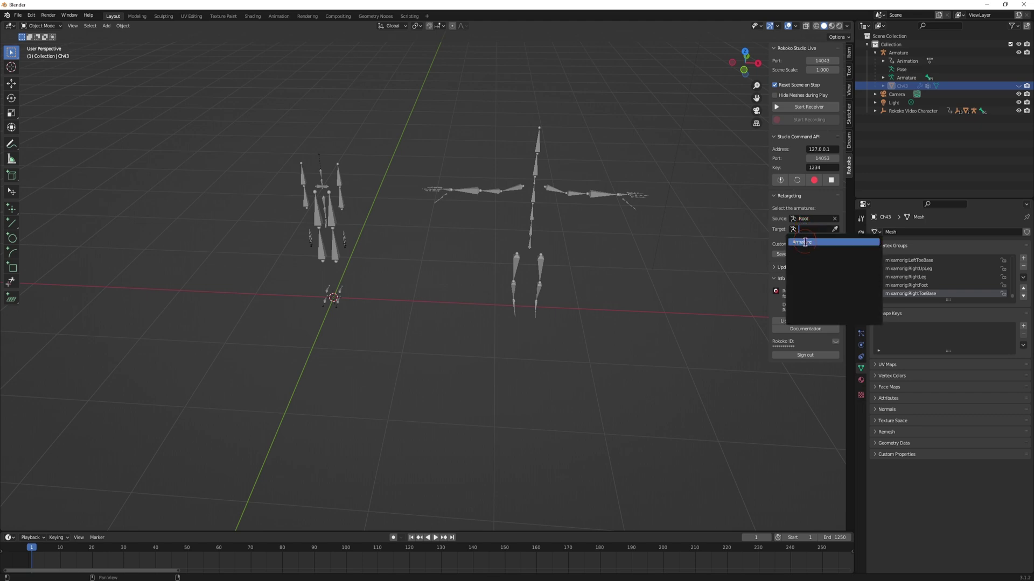
pyautogui.click(804, 243)
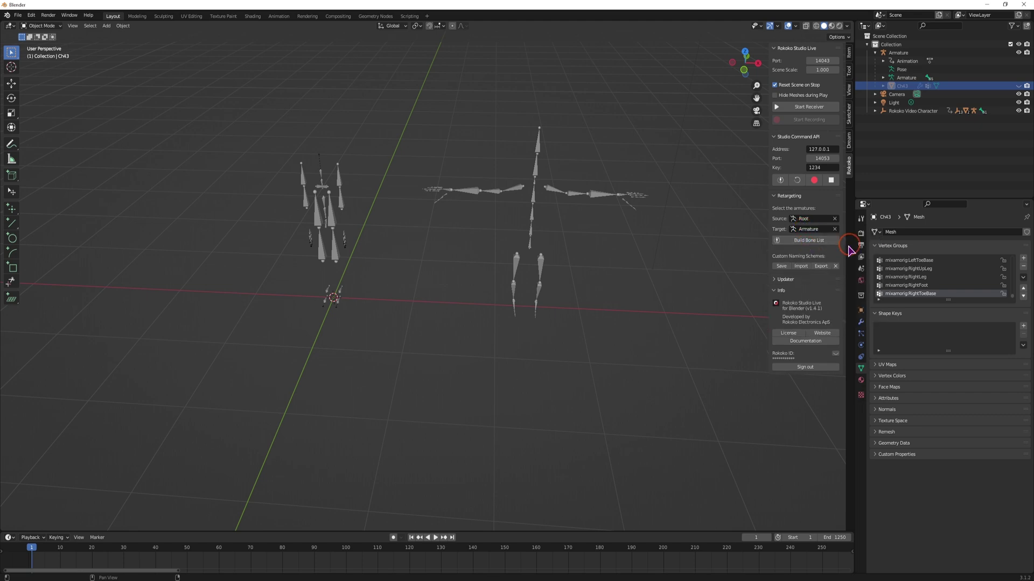
# Build the bone list and widen the sidebar to review the Rokoko-to-mixamorig mappings.
pyautogui.click(799, 241)
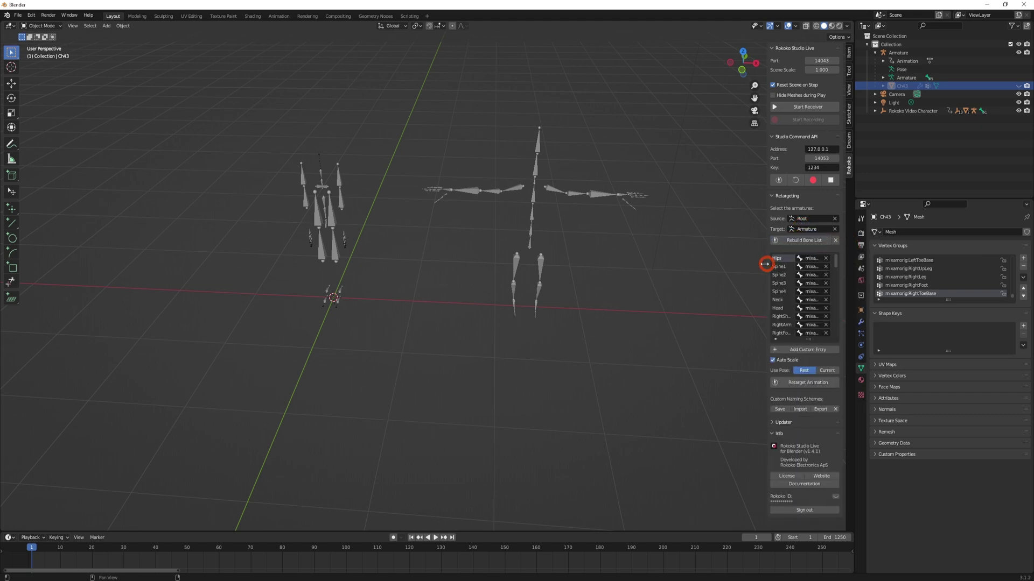
pyautogui.moveTo(769, 267); pyautogui.dragTo(664, 265)
pyautogui.scroll(3, 786, 273)
pyautogui.scroll(-4, 797, 273)
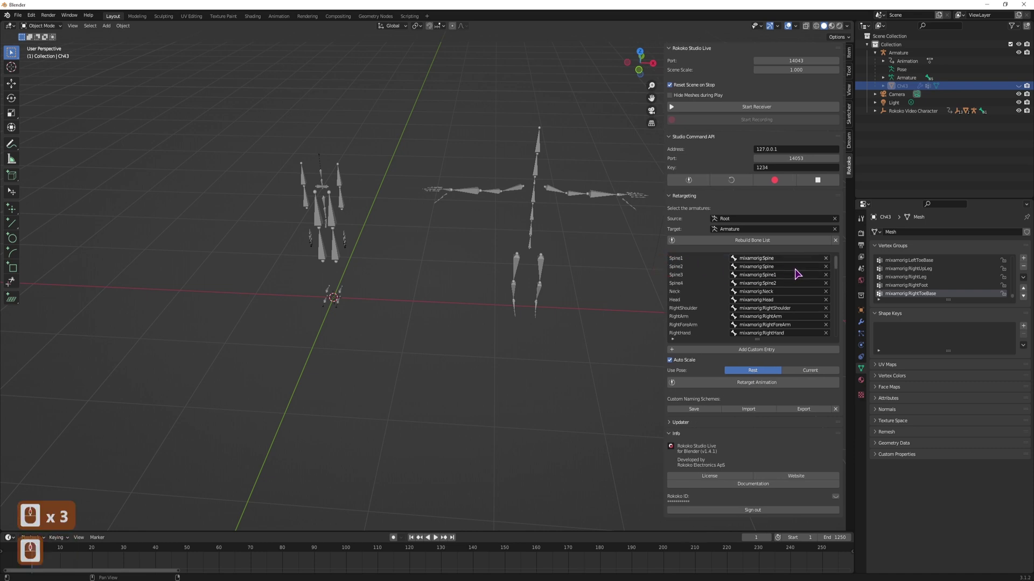
pyautogui.scroll(-20, 800, 280)
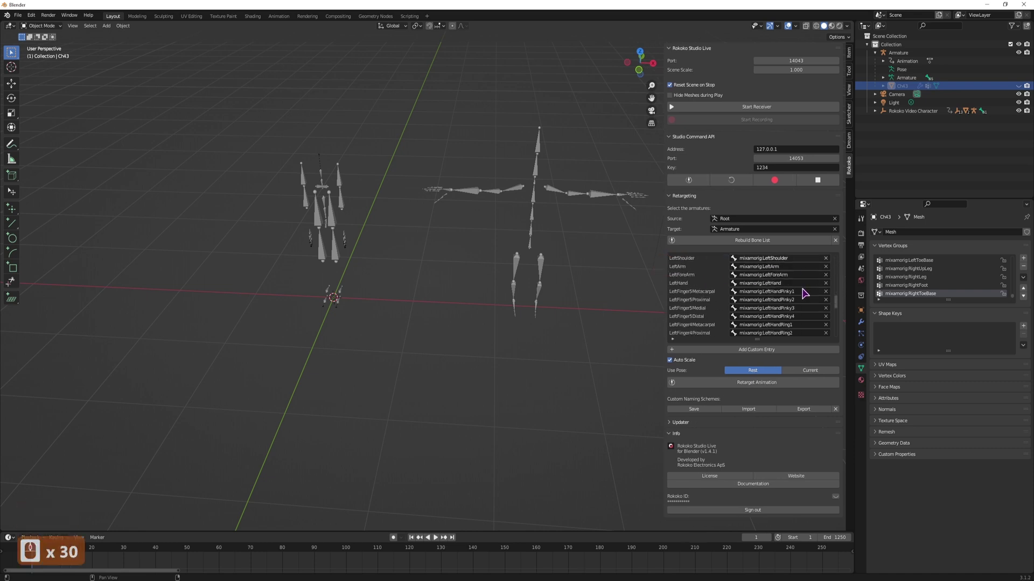
pyautogui.scroll(-19, 803, 299)
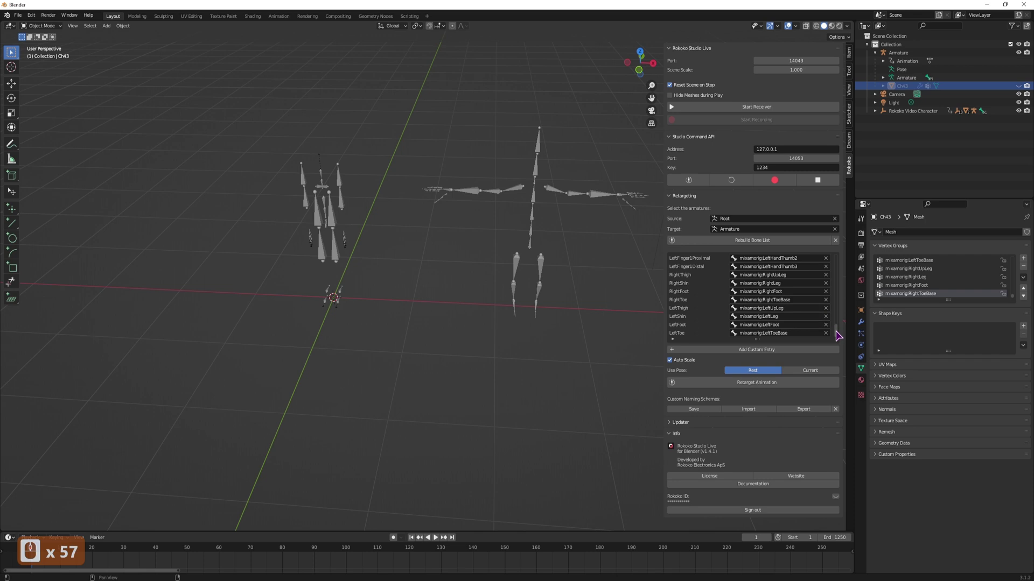
pyautogui.moveTo(836, 321); pyautogui.dragTo(841, 264)
pyautogui.scroll(-6, 787, 311)
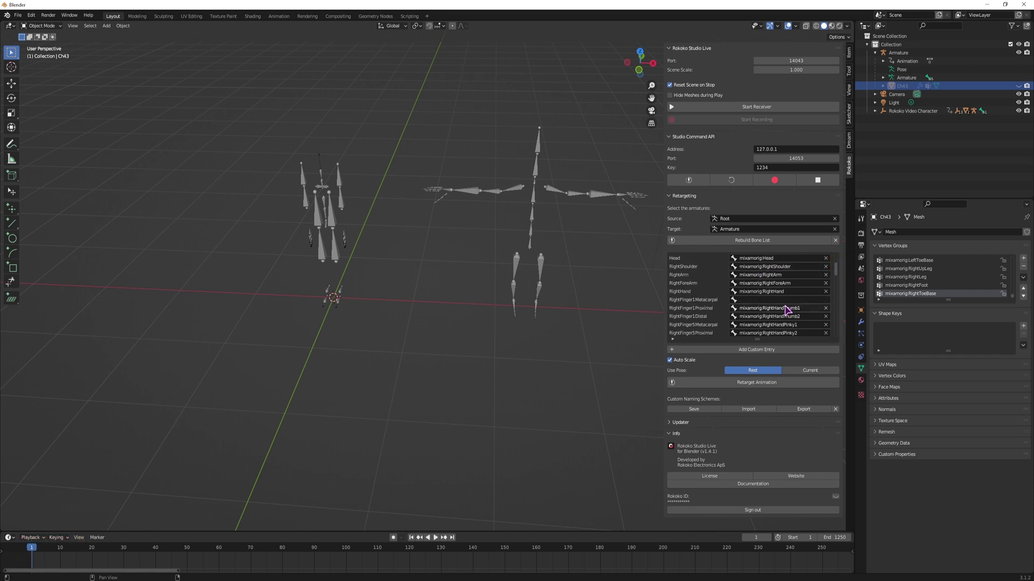
pyautogui.scroll(-2, 784, 303)
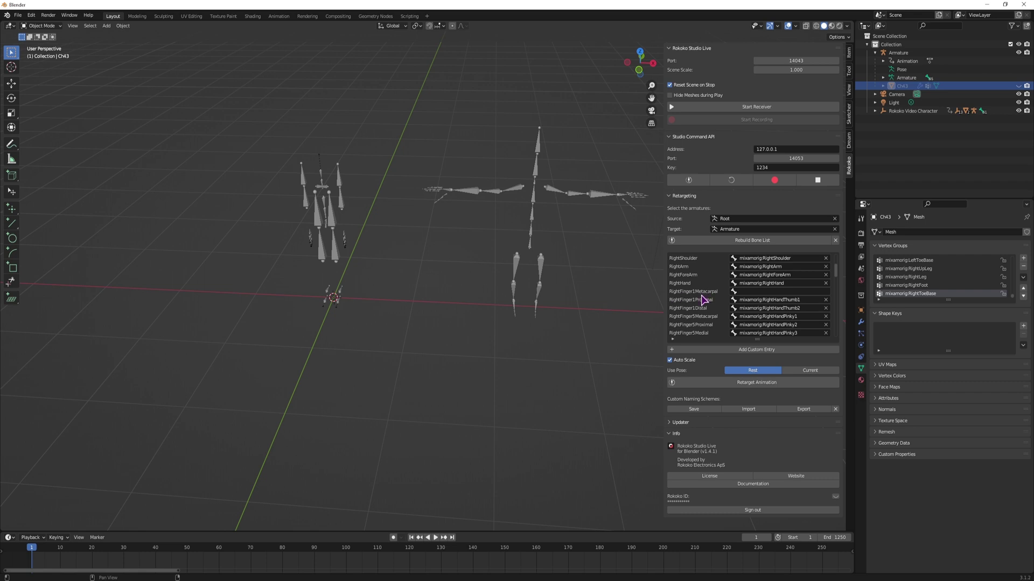
# Select both armatures and switch to Pose Mode.
pyautogui.click(512, 291)
pyautogui.moveTo(573, 371); pyautogui.dragTo(272, 121)
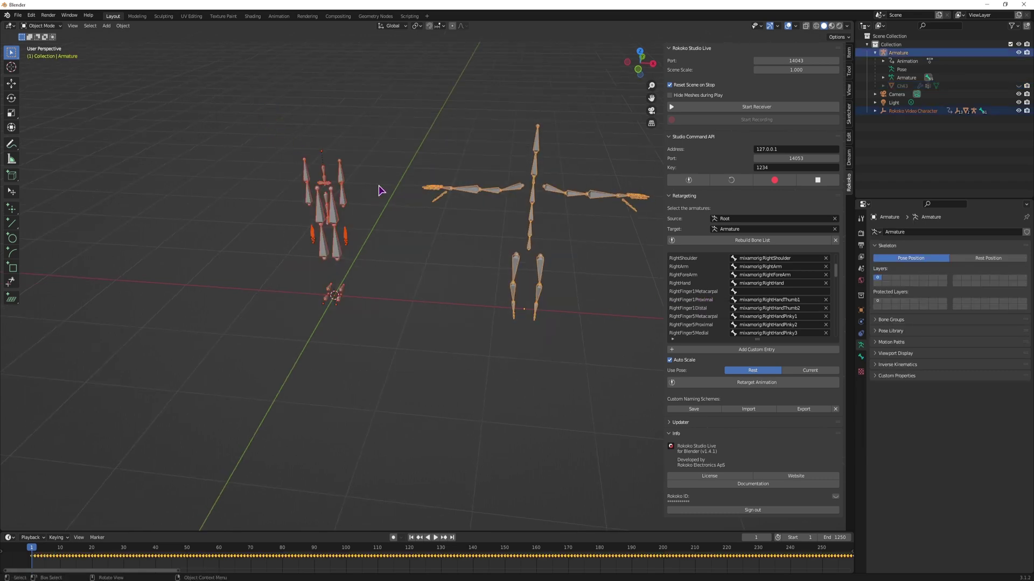
pyautogui.click(59, 25)
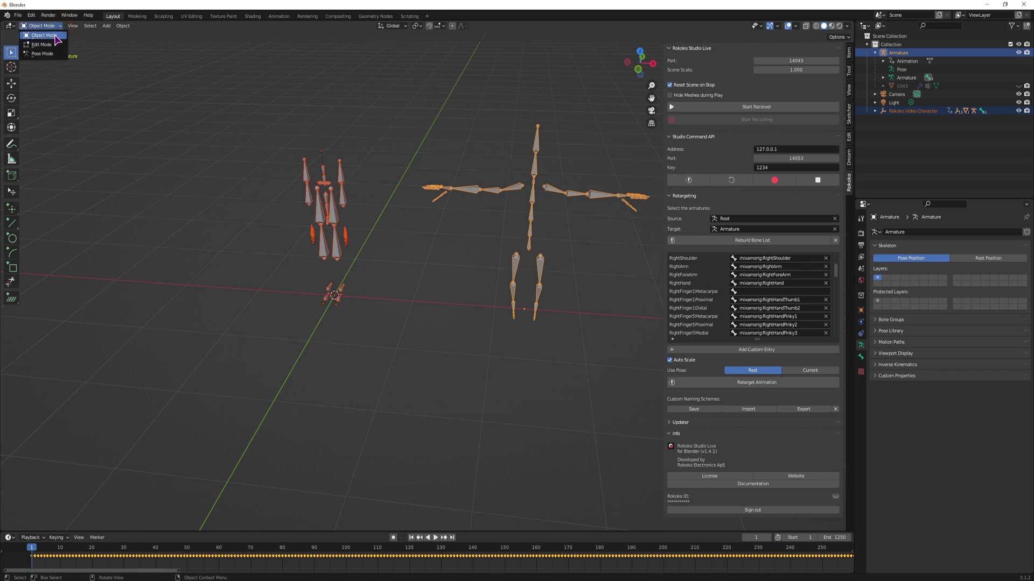
pyautogui.click(43, 54)
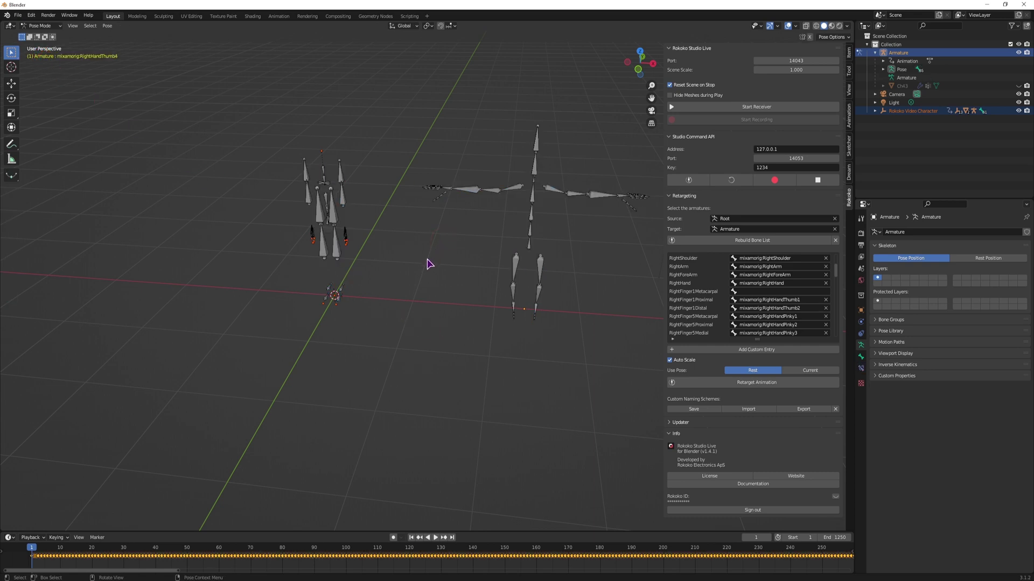
pyautogui.moveTo(420, 272); pyautogui.dragTo(453, 223, button='middle')
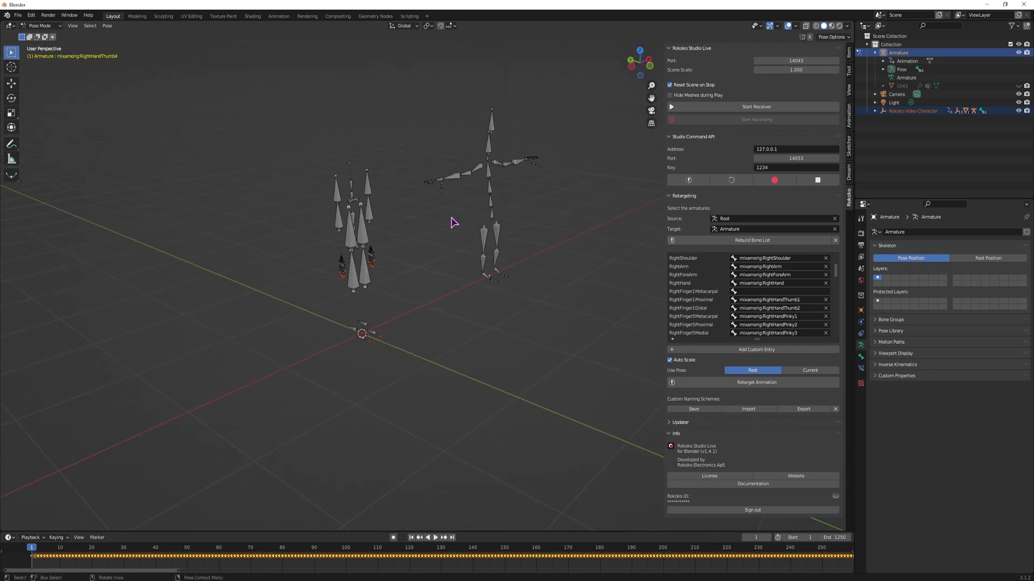
pyautogui.scroll(5, 451, 229)
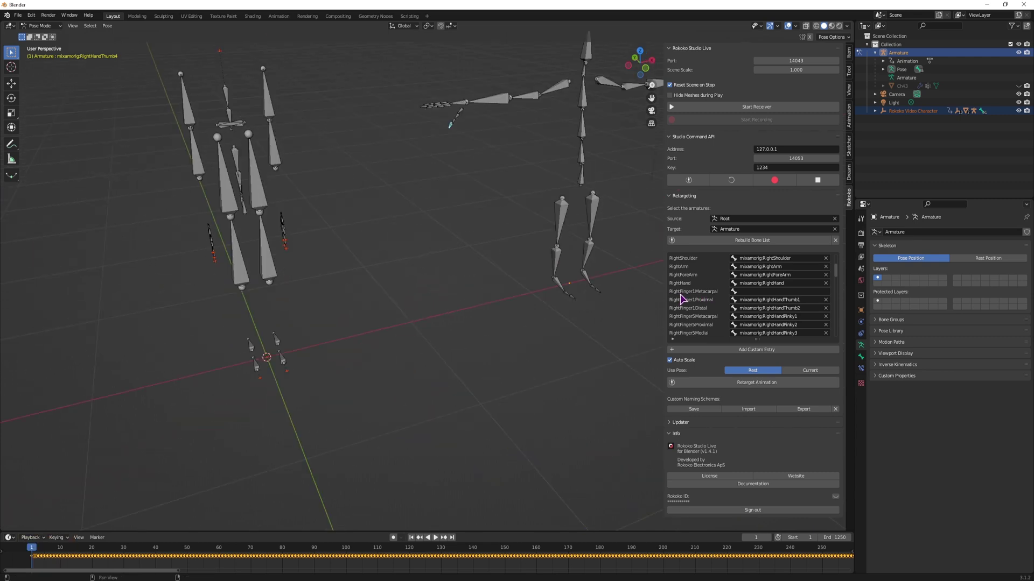
# Compare the thumb bones and map RightFinger1Metacarpal to mixamorig:RightHandThumb1.
pyautogui.click(702, 294)
pyautogui.moveTo(491, 266); pyautogui.dragTo(457, 293, button='middle')
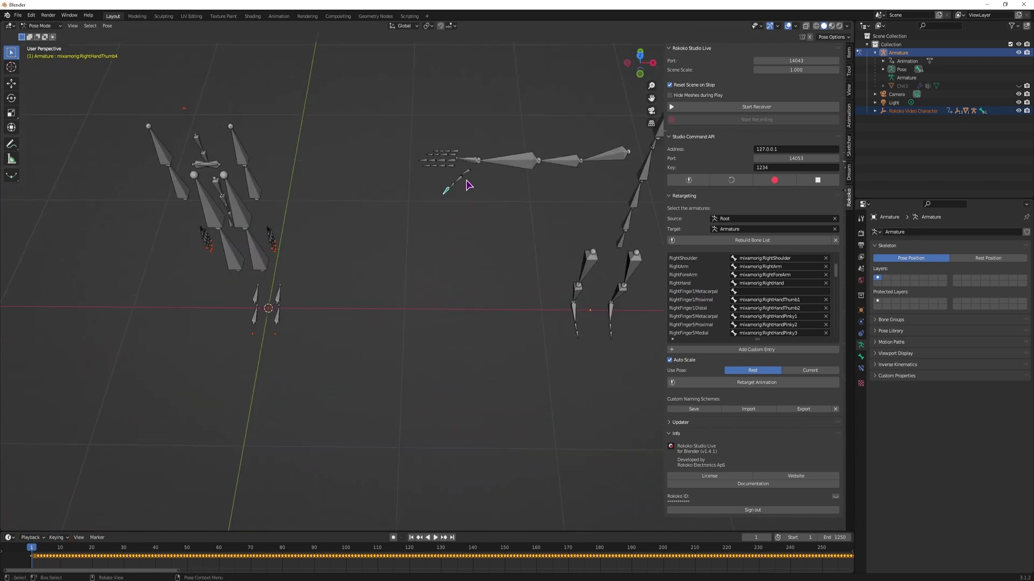
pyautogui.scroll(5, 290, 189)
pyautogui.scroll(-5, 323, 188)
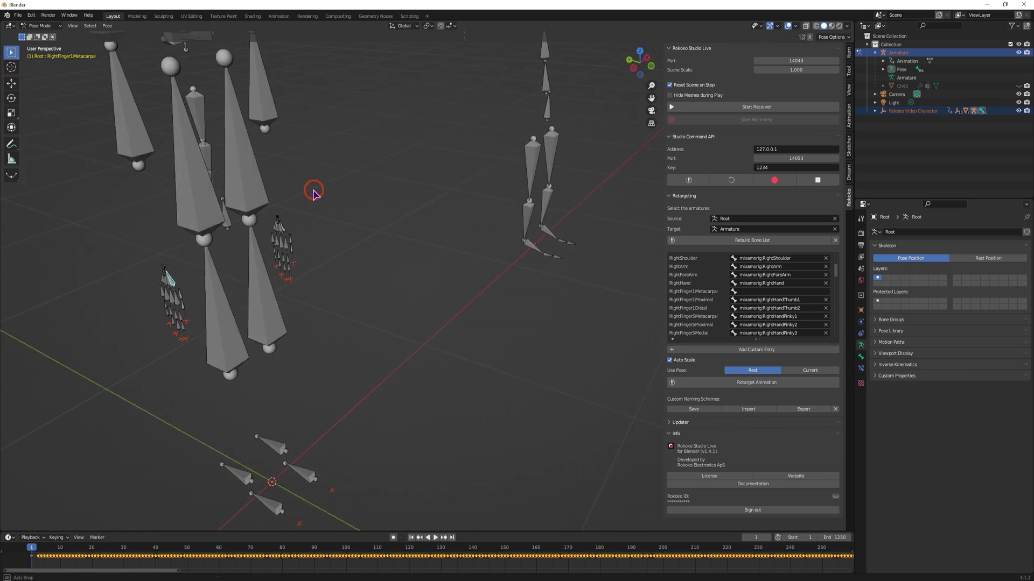
pyautogui.moveTo(372, 170); pyautogui.dragTo(406, 157, button='middle')
pyautogui.moveTo(439, 126); pyautogui.dragTo(447, 148, button='middle')
pyautogui.click(463, 125)
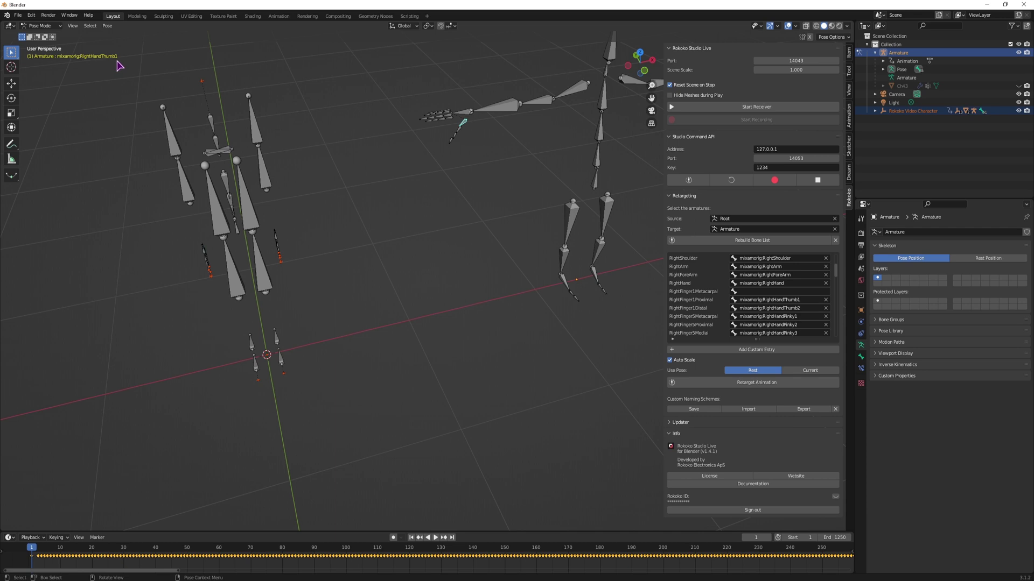
pyautogui.click(452, 140)
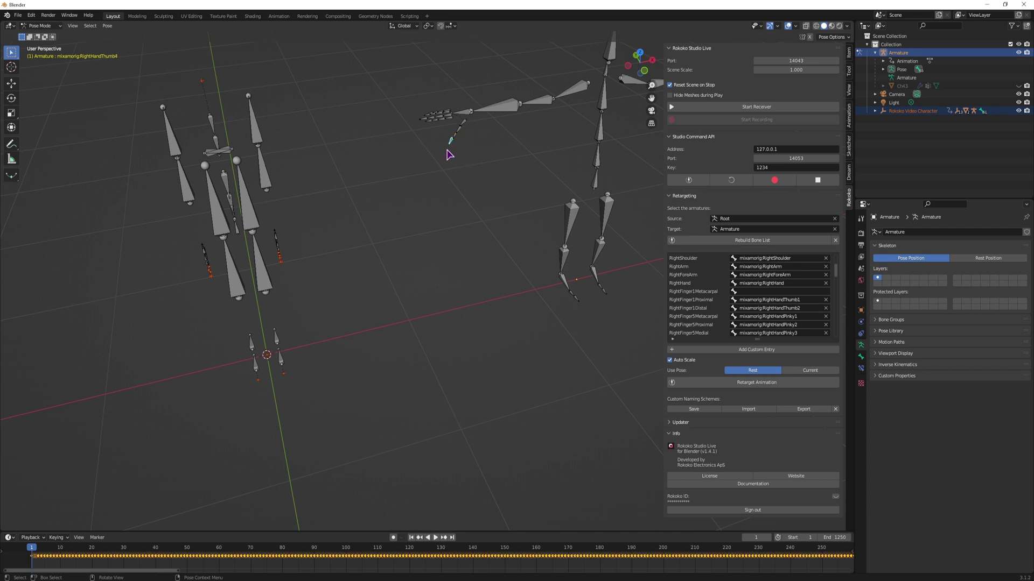
pyautogui.click(771, 292)
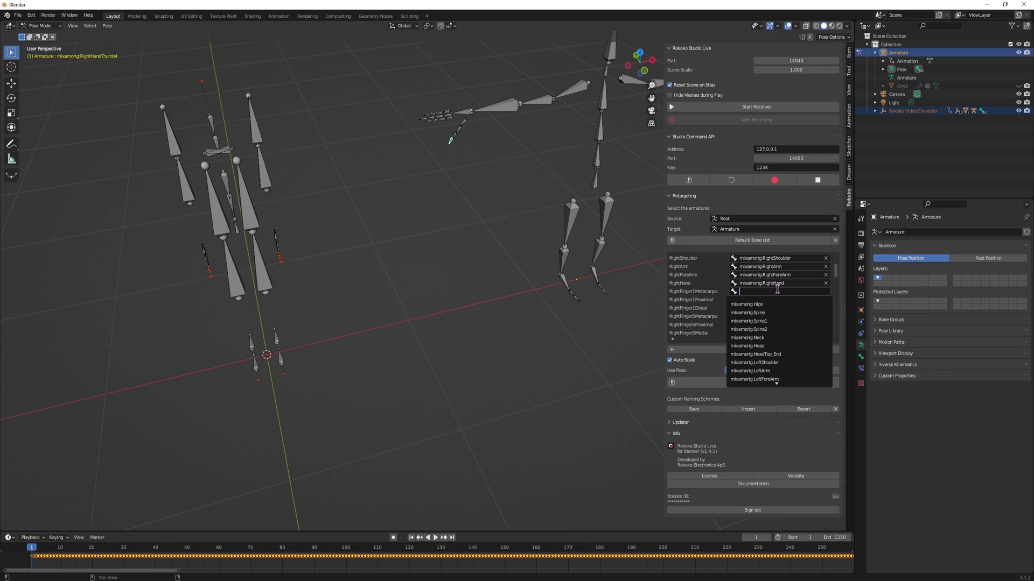
pyautogui.write('righthandth')
pyautogui.click(791, 303)
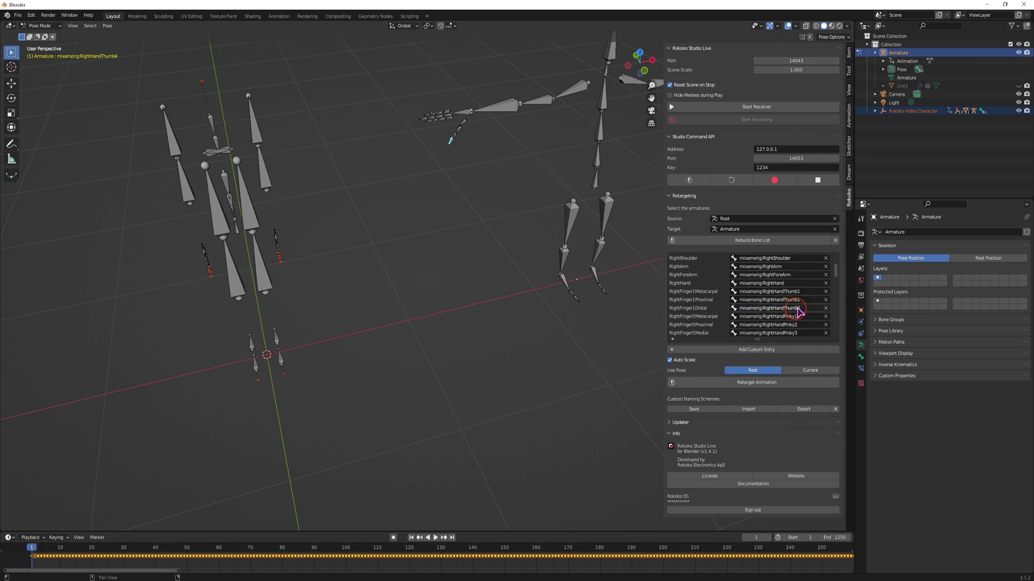
# Inspect the RightFinger1Proximal bone and its matching Armature thumb bone to choose its target.
pyautogui.click(801, 299)
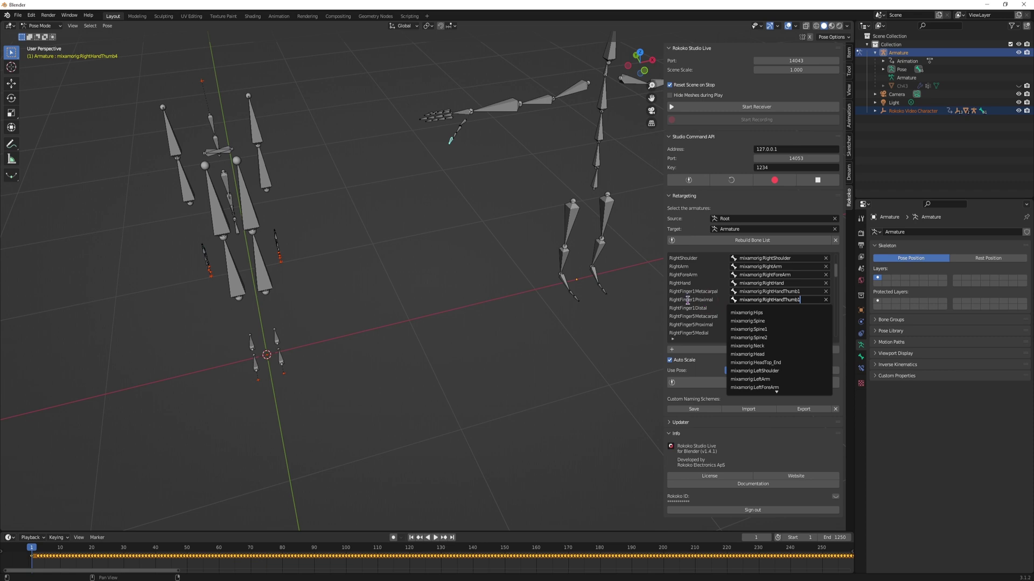
pyautogui.moveTo(473, 302); pyautogui.dragTo(384, 259, button='middle')
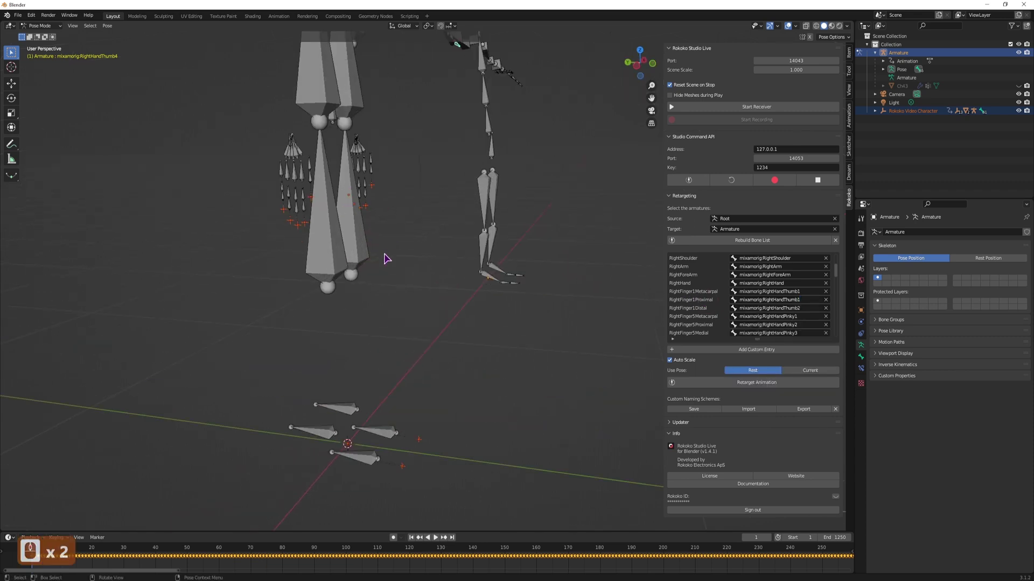
pyautogui.click(310, 168)
pyautogui.scroll(3, 401, 199)
pyautogui.moveTo(401, 199)
pyautogui.mouseDown(button='middle')
pyautogui.moveTo(374, 203)
pyautogui.moveTo(382, 210)
pyautogui.moveTo(401, 198)
pyautogui.mouseUp(button='middle')
pyautogui.click(463, 82)
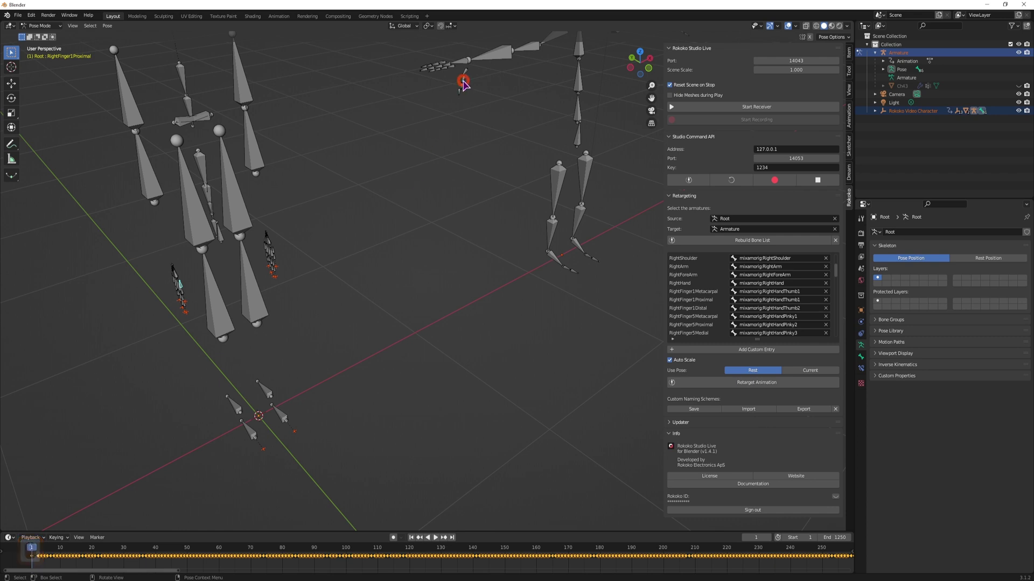
# Retarget onto Armature, clear Spine1's duplicate mixamorig:Spine target, and play from the start.
pyautogui.moveTo(461, 79); pyautogui.dragTo(567, 338, button='middle')
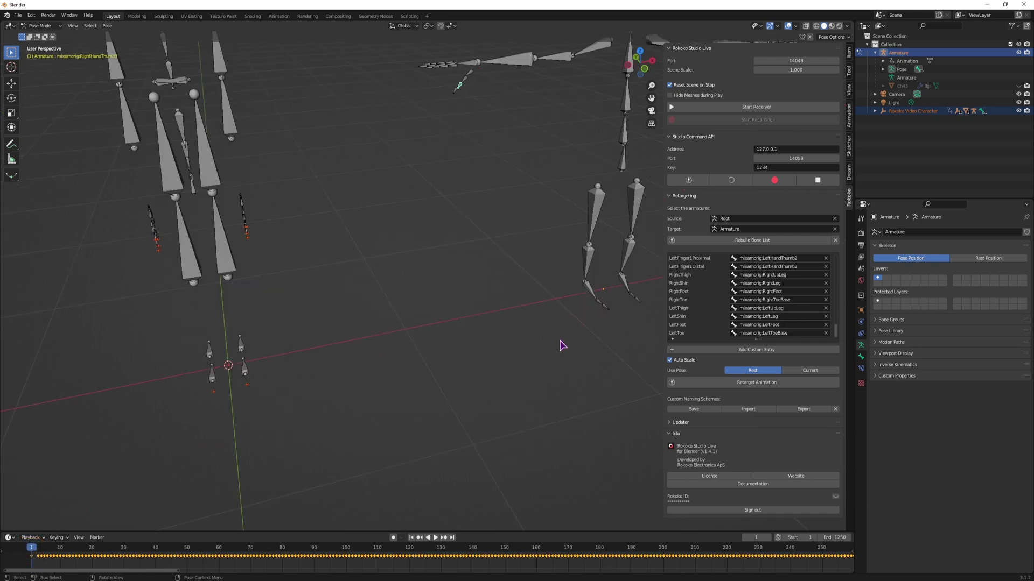
pyautogui.click(747, 384)
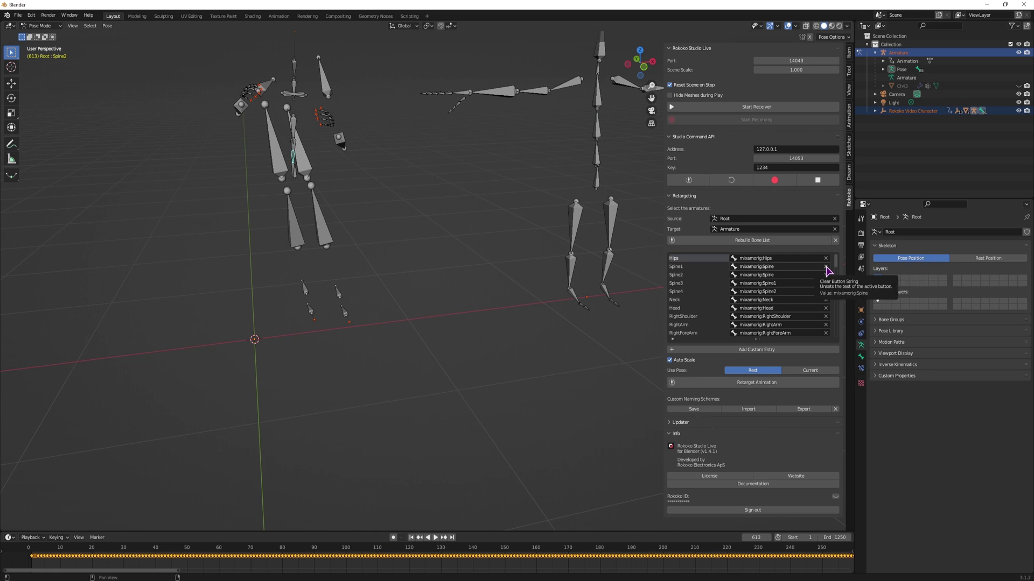
pyautogui.click(826, 267)
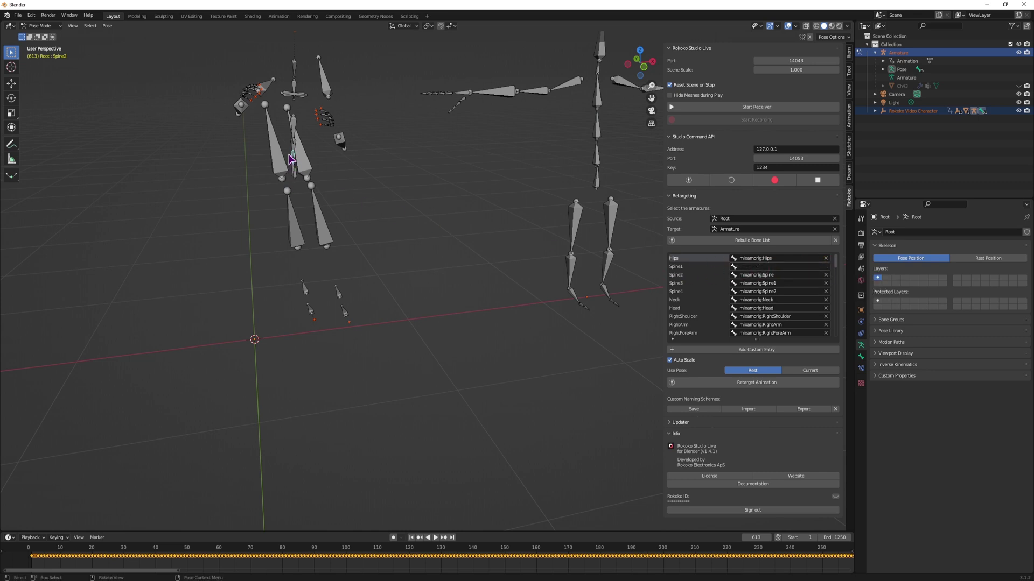
pyautogui.keyDown('shift'); pyautogui.moveTo(469, 202); pyautogui.dragTo(521, 336, button='middle'); pyautogui.keyUp('shift')
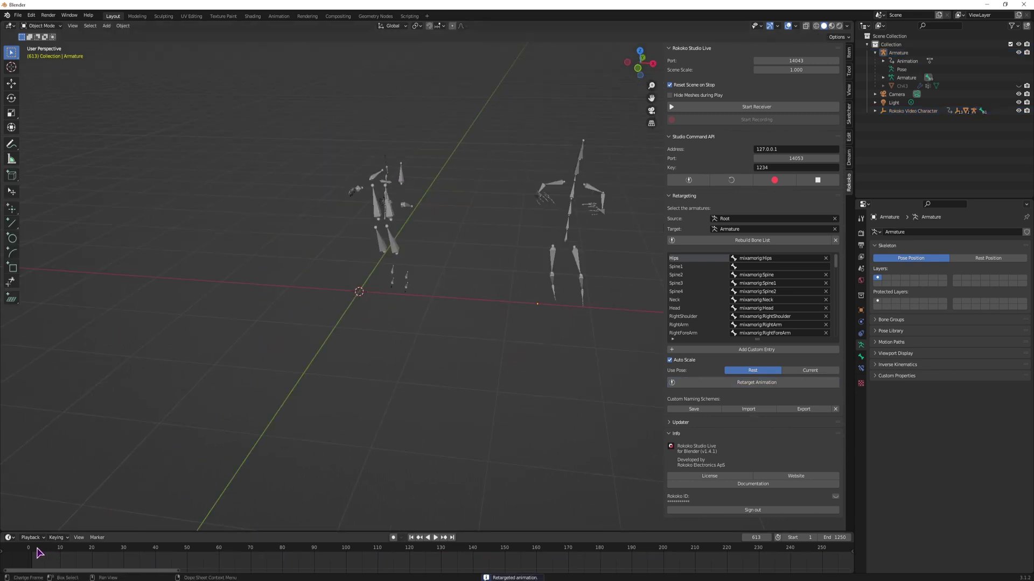
pyautogui.press('space')
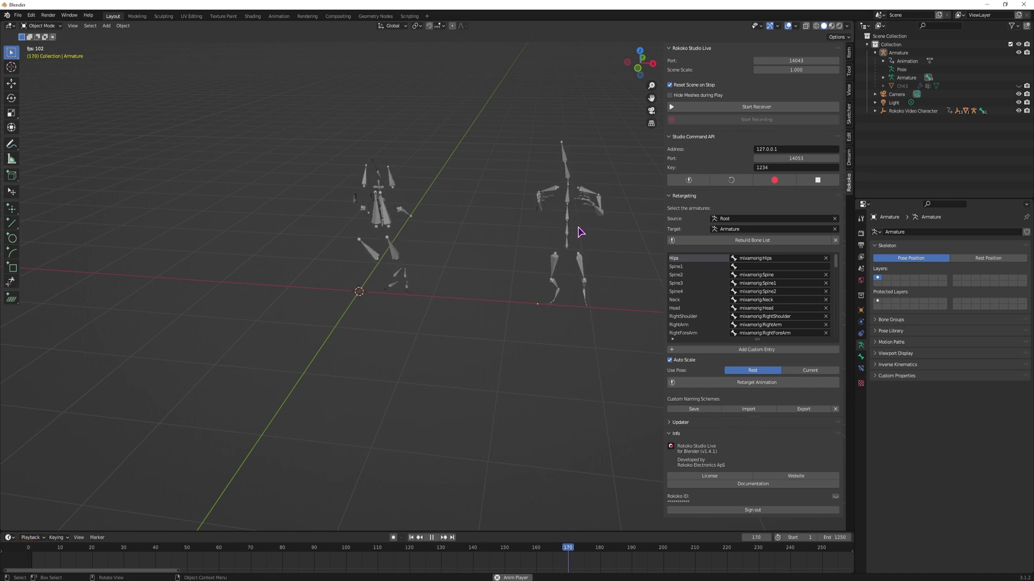
# Unhide the Ch43 mesh with Alt+H and orbit to watch it perform the retargeted motion.
pyautogui.hotkey('alt', 'h')
pyautogui.moveTo(581, 231); pyautogui.dragTo(550, 338, button='middle')
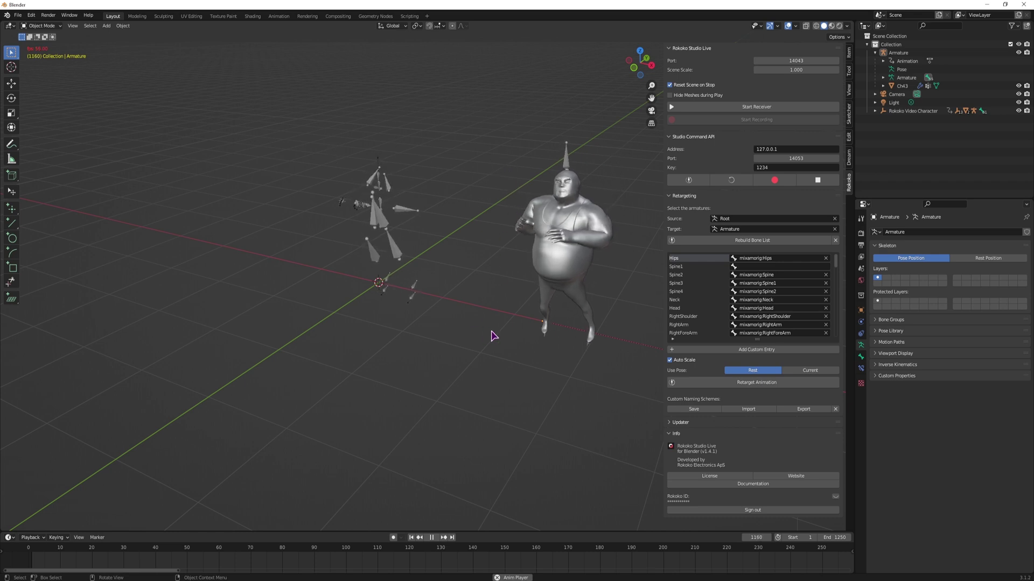
pyautogui.moveTo(492, 336); pyautogui.dragTo(573, 338, button='middle')
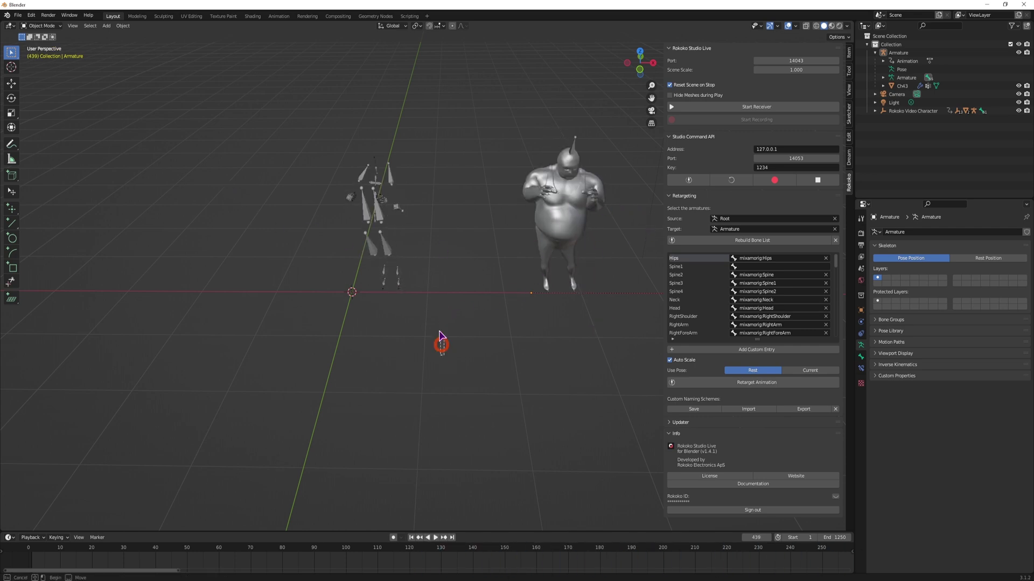
# Delete the Rokoko Video Character armature and play the Ch43 character's animation alone.
pyautogui.moveTo(444, 356); pyautogui.dragTo(297, 102)
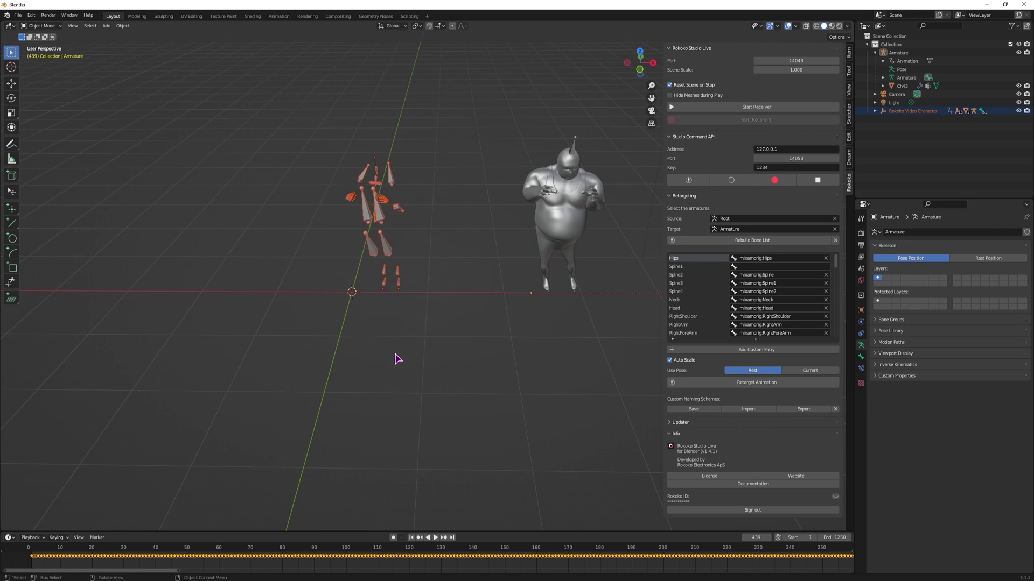
pyautogui.press('Delete')
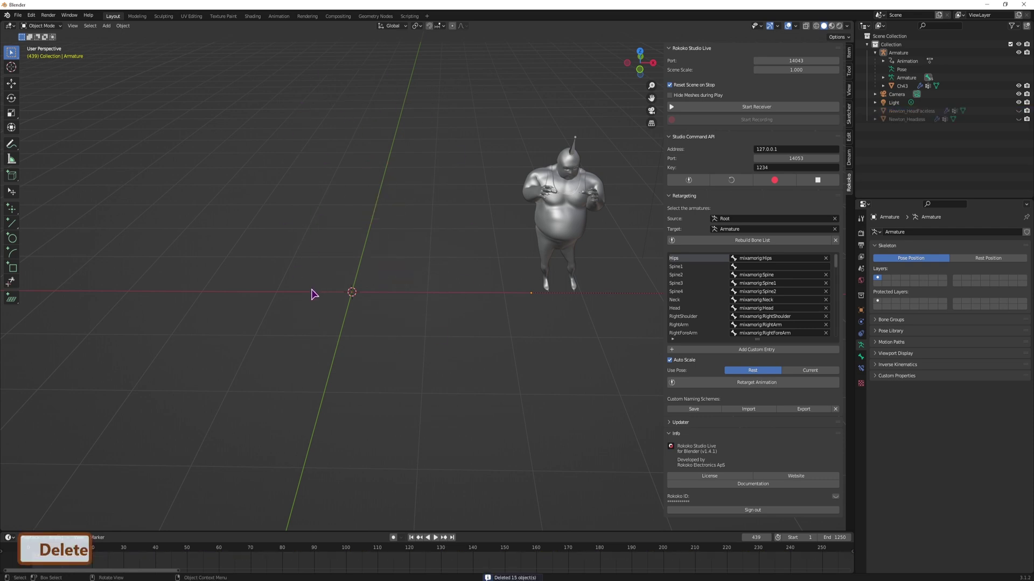
pyautogui.press('space')
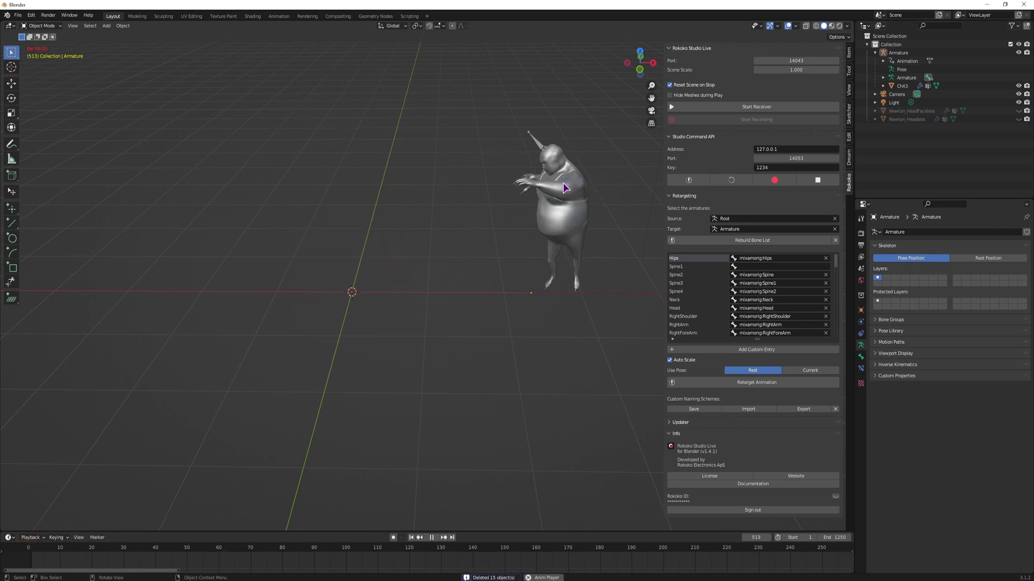
pyautogui.moveTo(601, 325); pyautogui.dragTo(439, 335, button='middle')
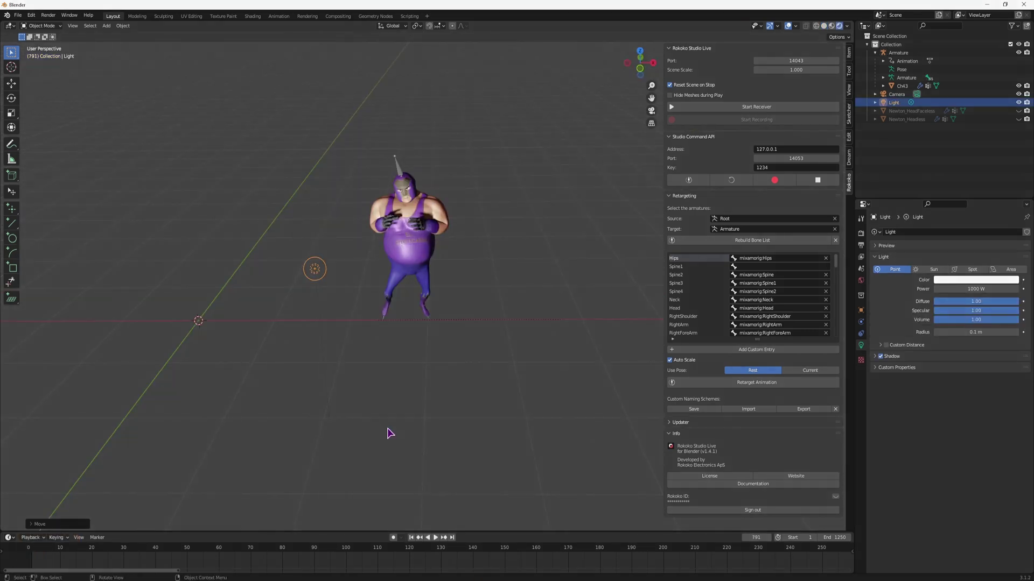